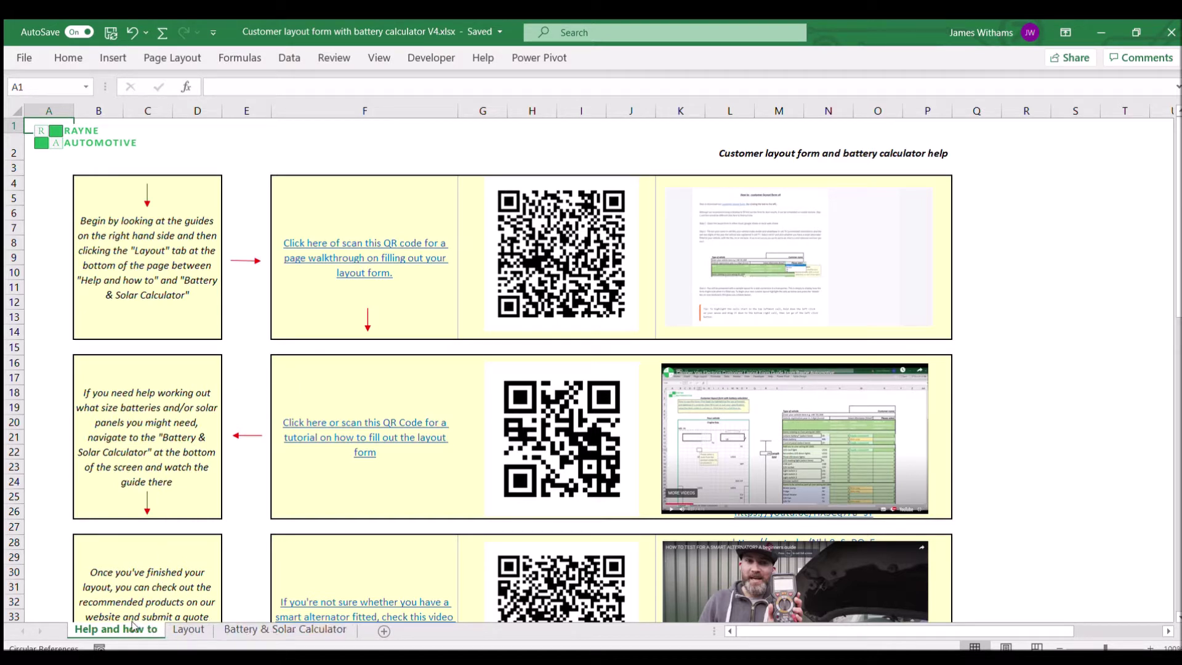
Step: Switch to the Battery & Solar Calculator sheet, scan the appliance list, and select C5:D31
left_click(237, 628)
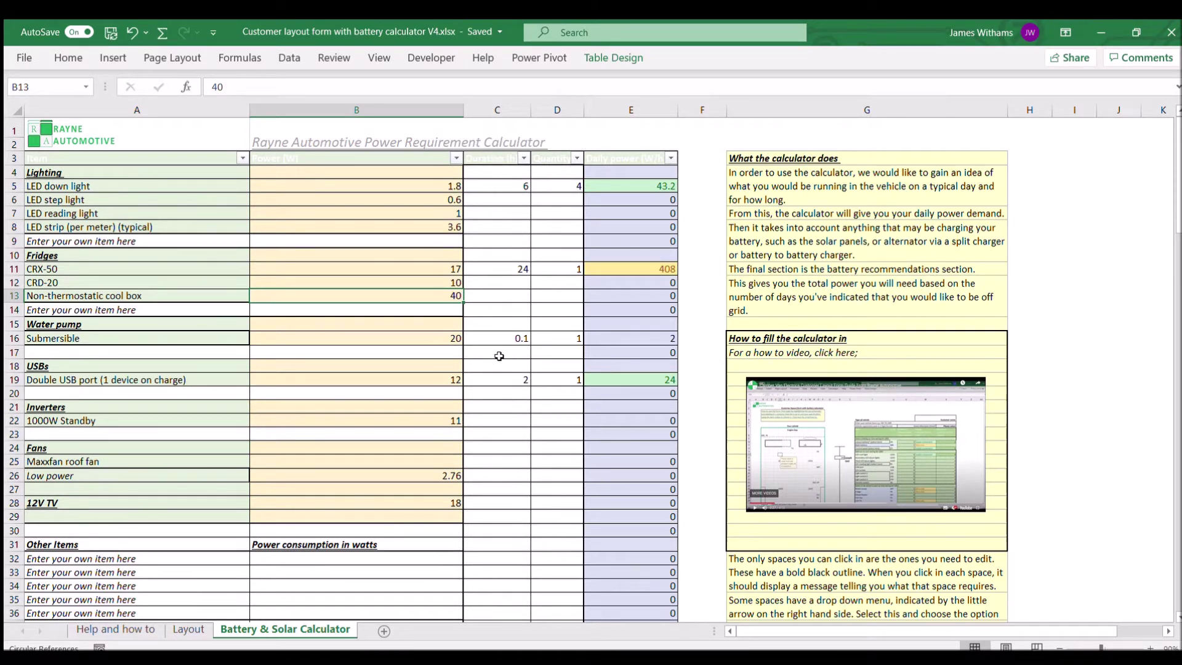
scroll(499, 356, "down", 7)
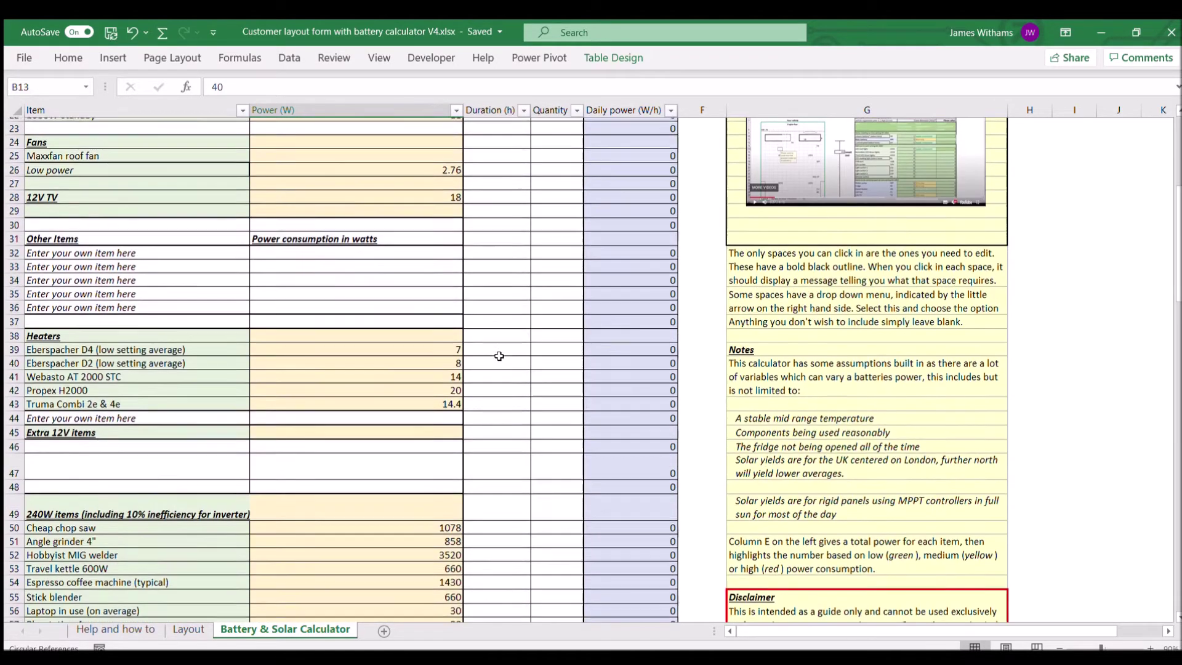
scroll(499, 356, "down", 2)
scroll(499, 356, "up", 6)
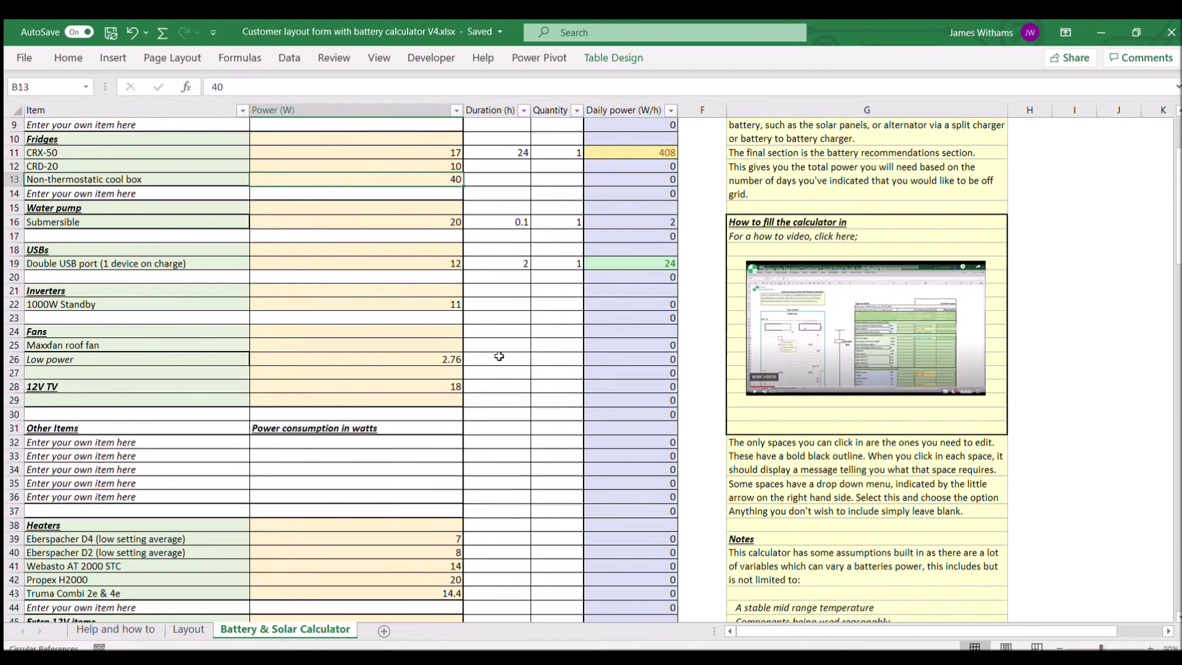
scroll(499, 356, "up", 3)
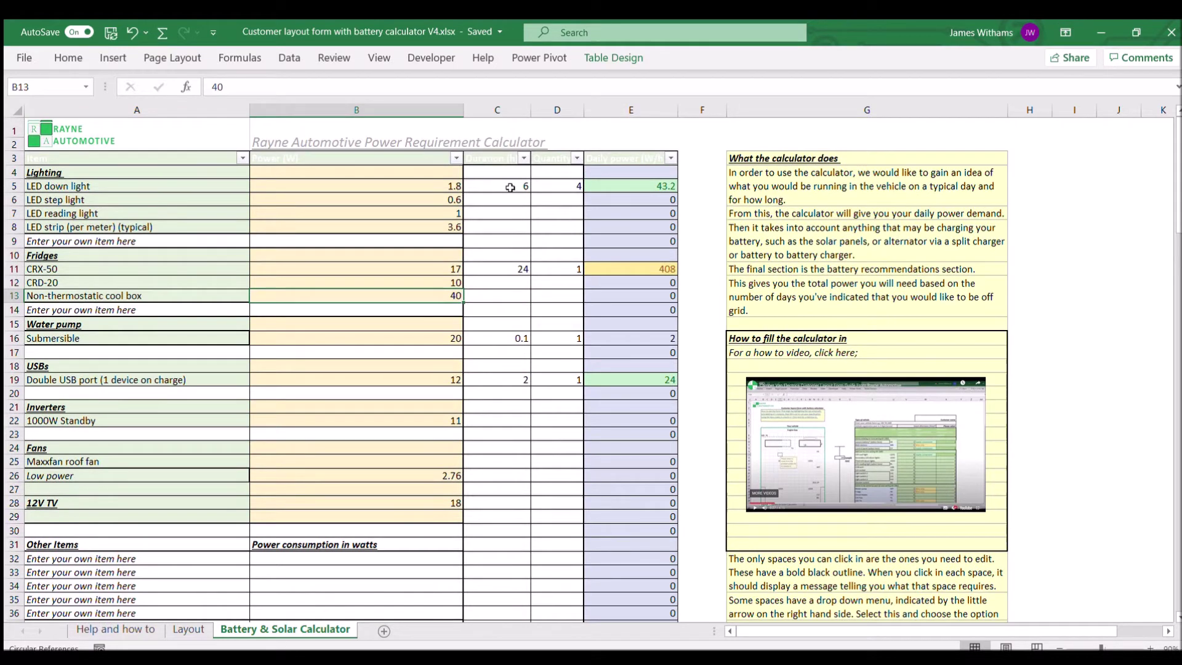
left_click_drag(508, 187, 570, 541)
Step: Clear the sample durations and quantities, then give the LED down light 4 hours × 4
key("Delete")
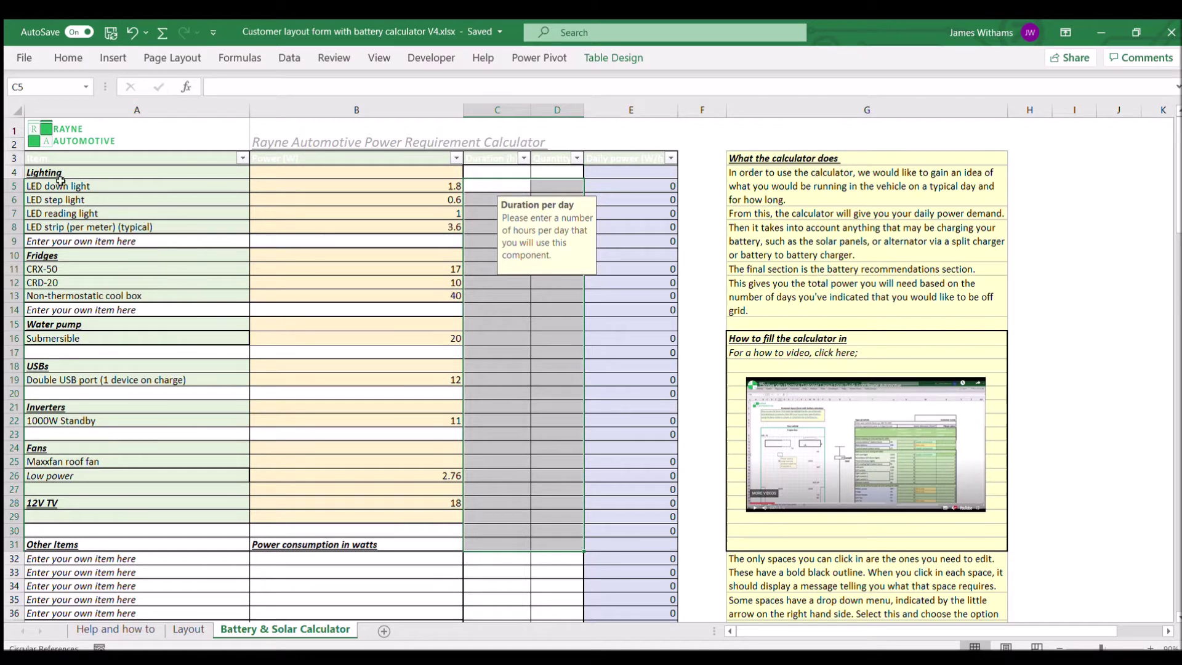
left_click(148, 182)
key("Right")
key("Right")
key("Right")
key("Left")
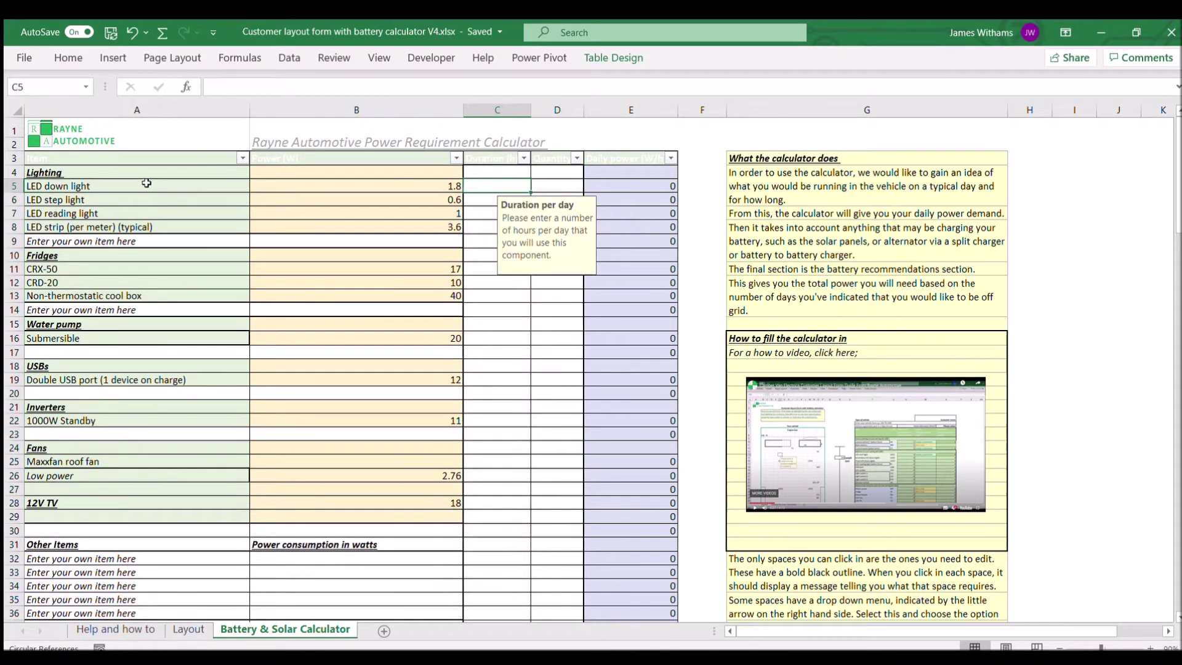
key("Right")
left_click(494, 187)
key("Right")
left_click(476, 192)
type("4")
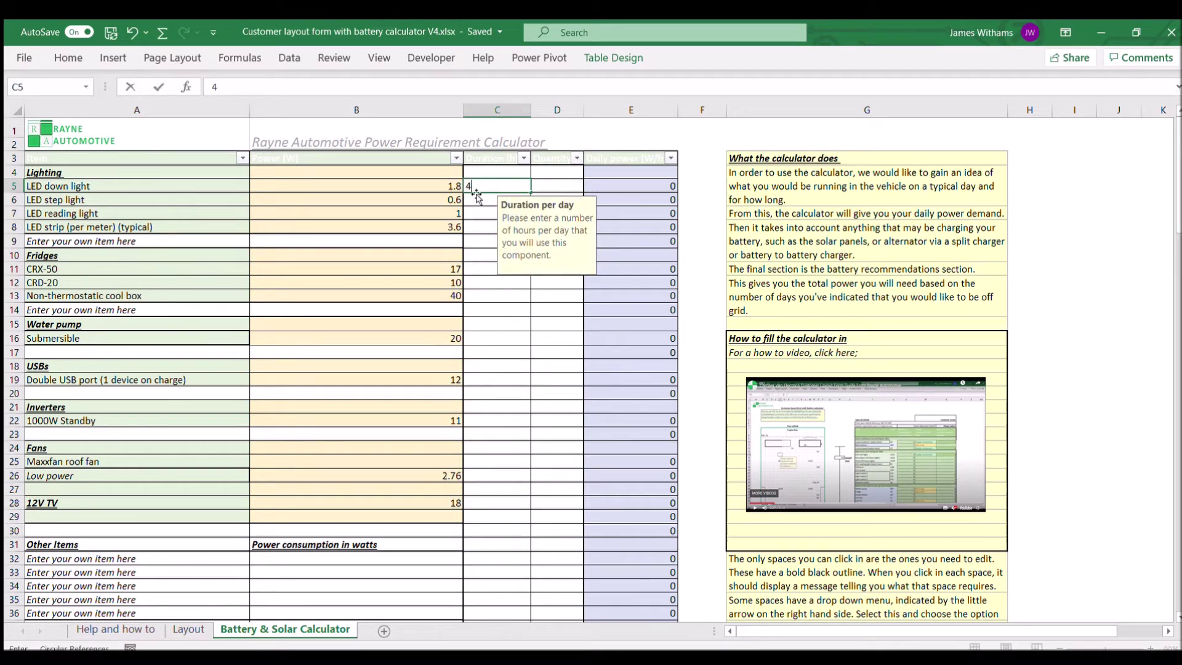
key("Right")
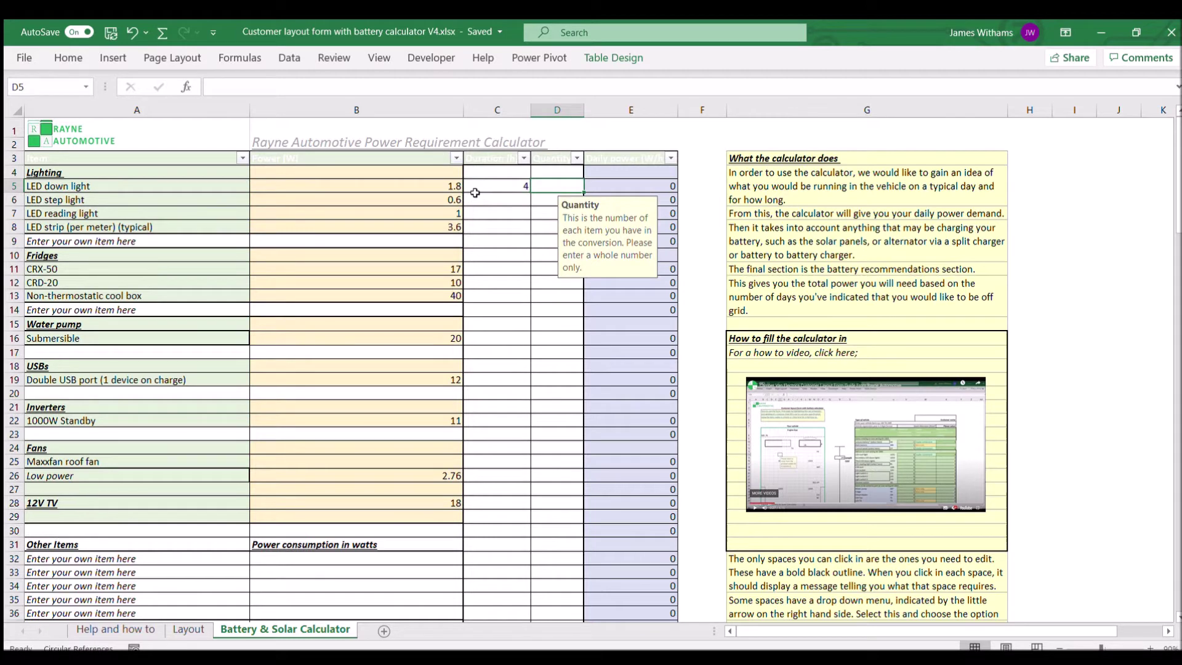
type("4")
key("Return")
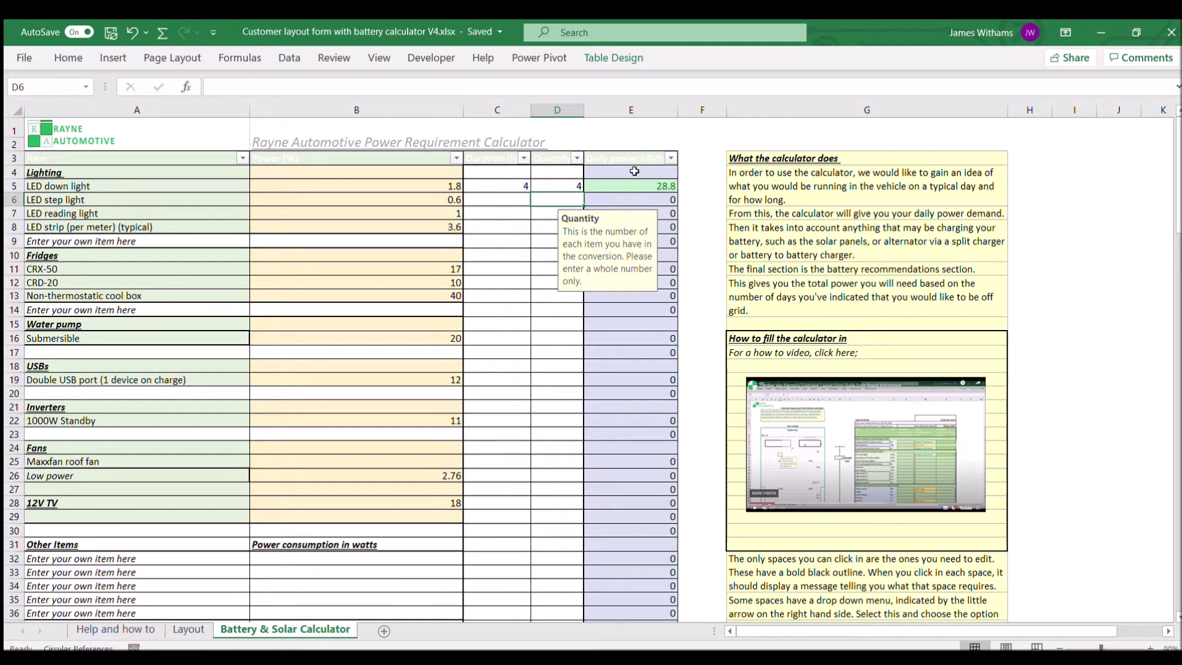
Step: Set the CRD-20 fridge to 24 hours with a quantity of 1
key("Down")
key("Down")
key("Down")
key("Down")
key("Down")
key("Down")
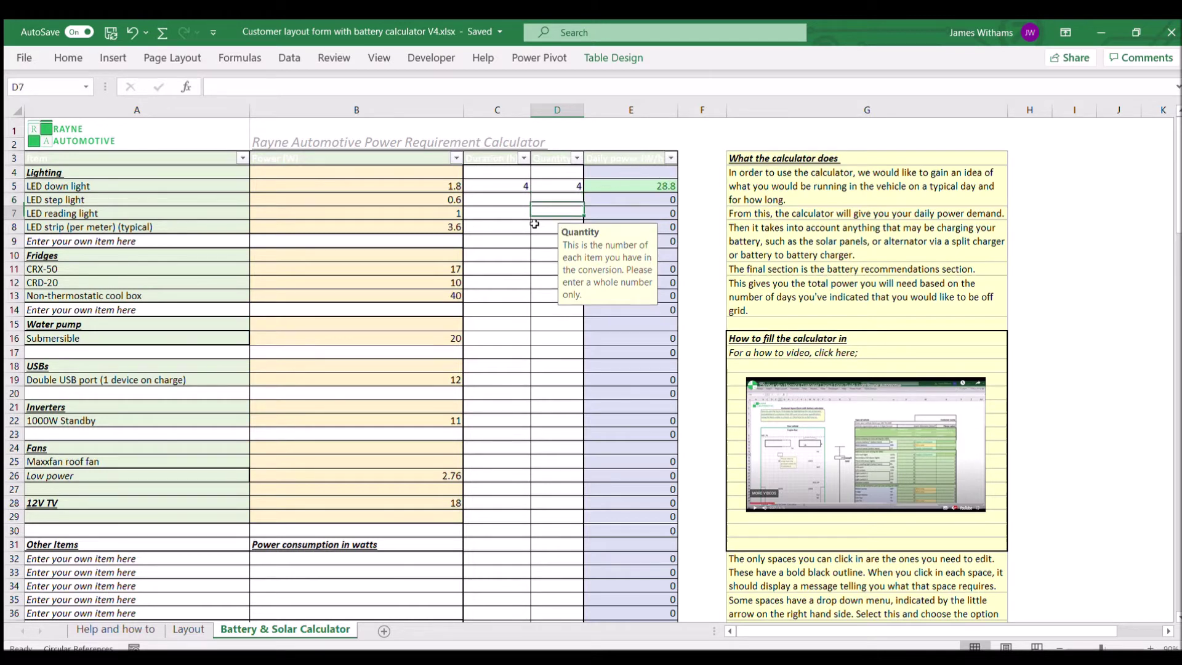
key("Left")
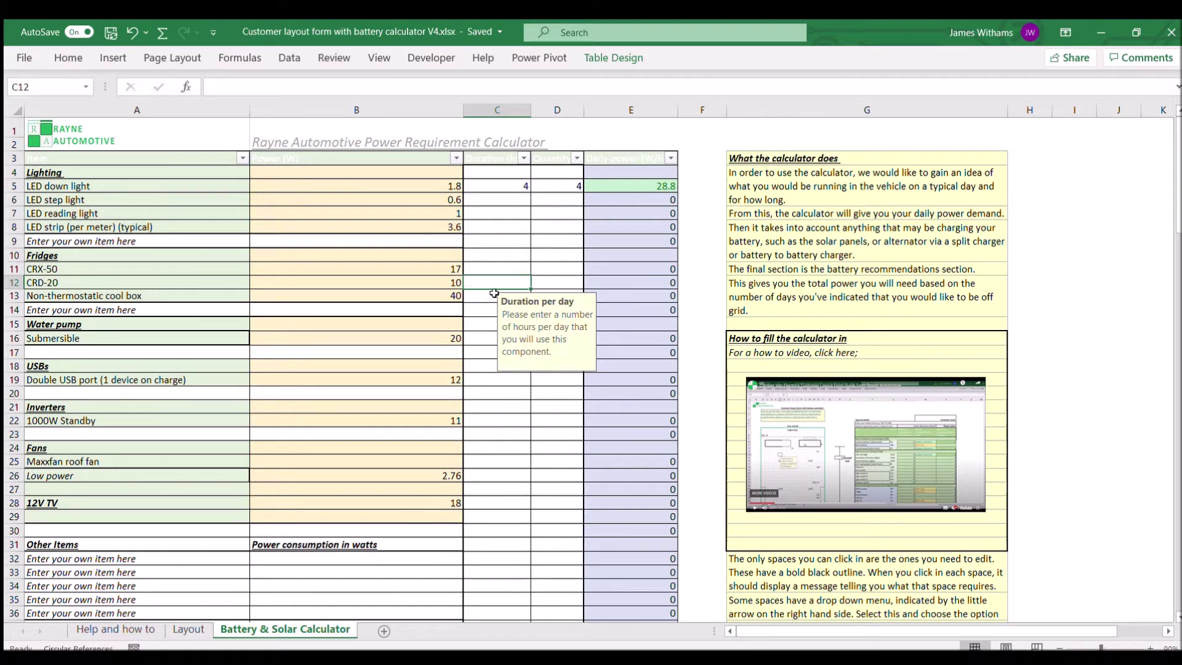
type("24")
key("Right")
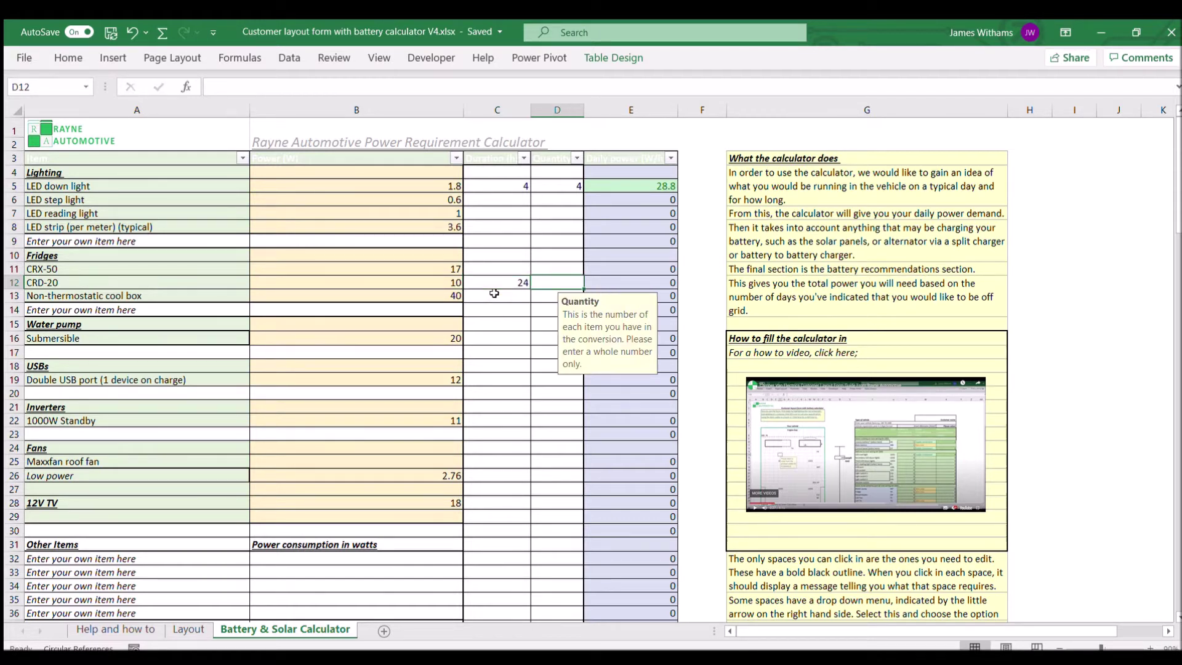
type("1")
left_click(494, 294)
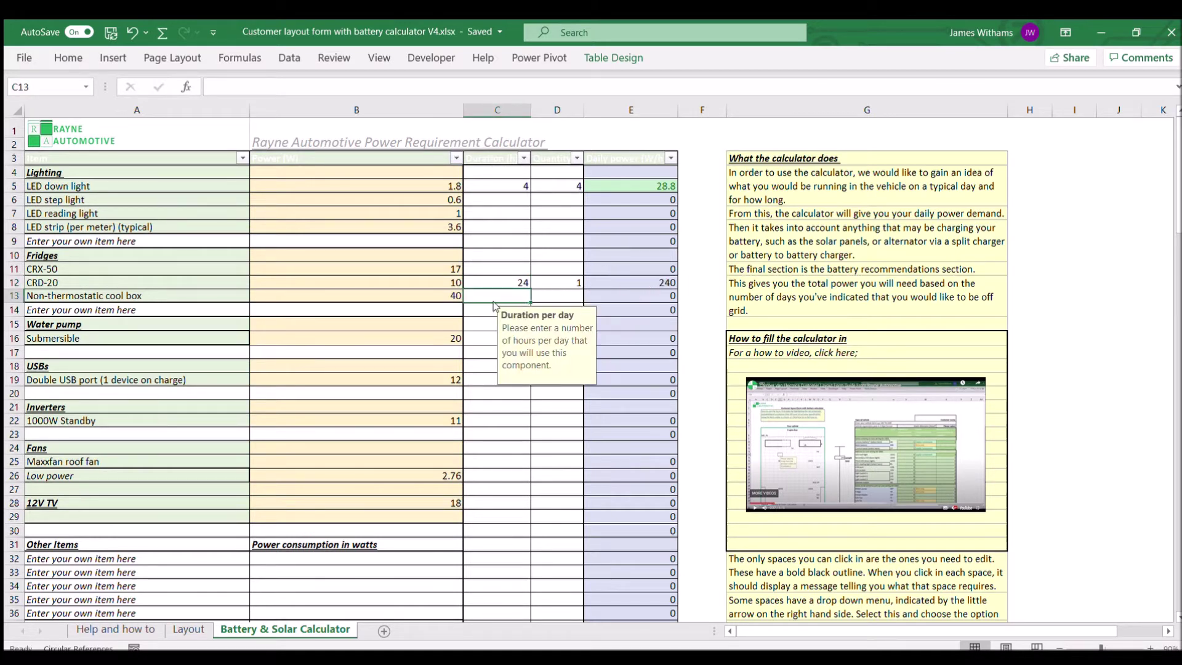
Step: Set the Double USB port to 3 h × 1 and the 1000W inverter standby to 4 h × 1
scroll(494, 306, "down", 1)
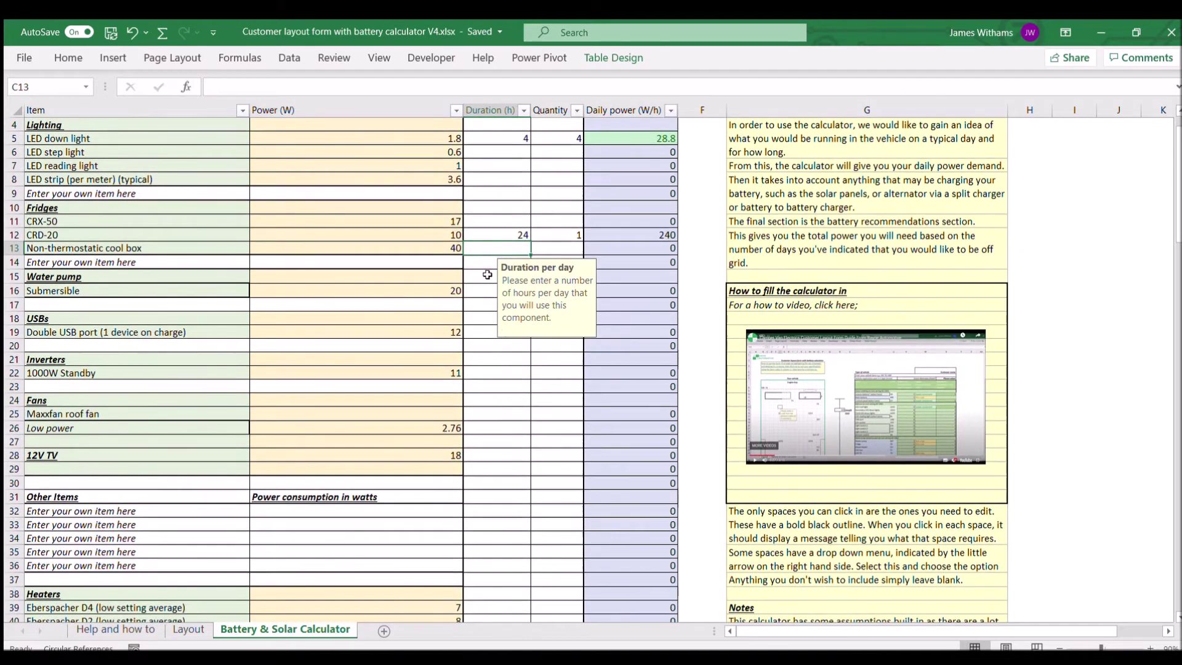
left_click(487, 333)
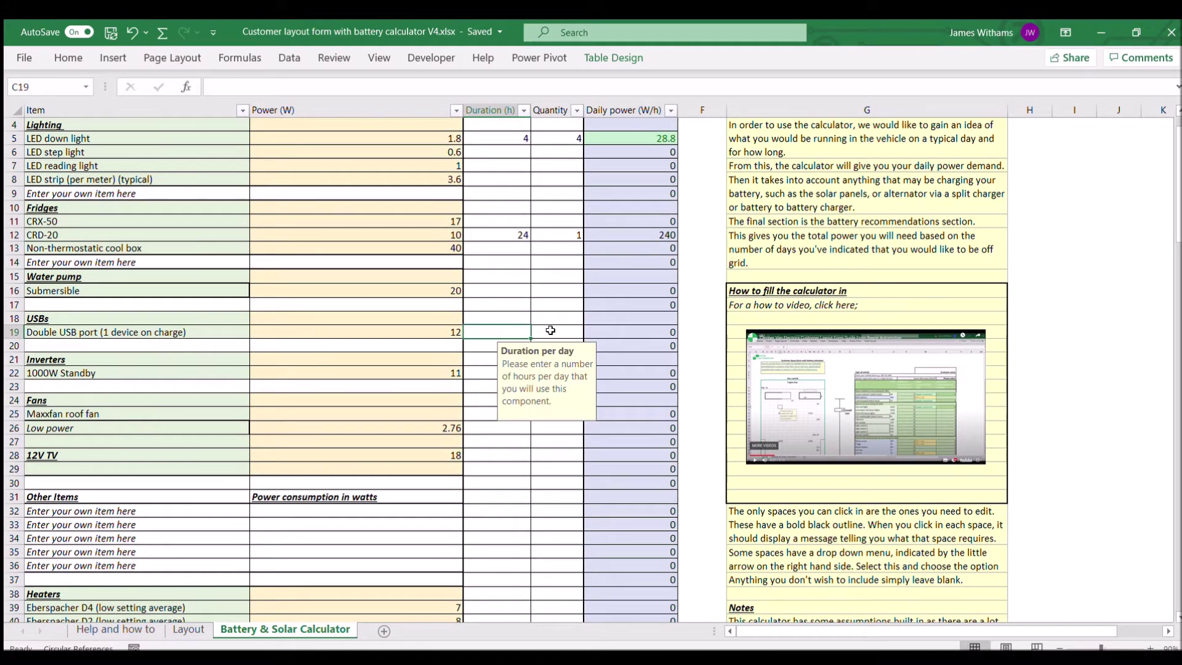
type("3")
key("Tab")
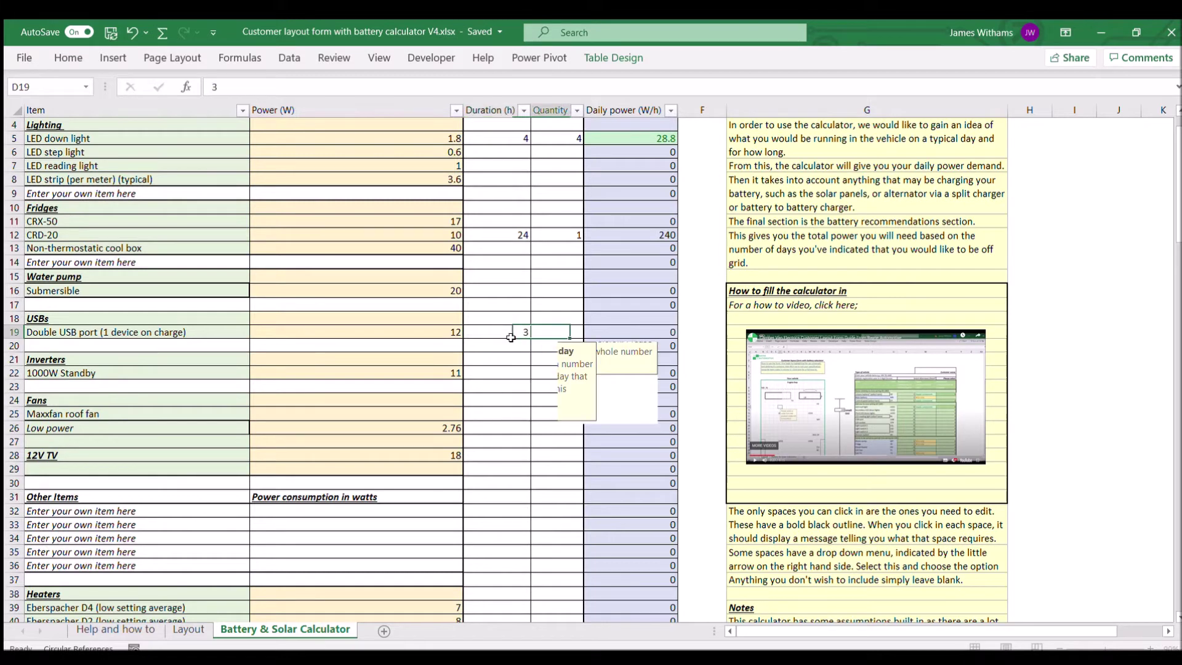
type("1")
key("Return")
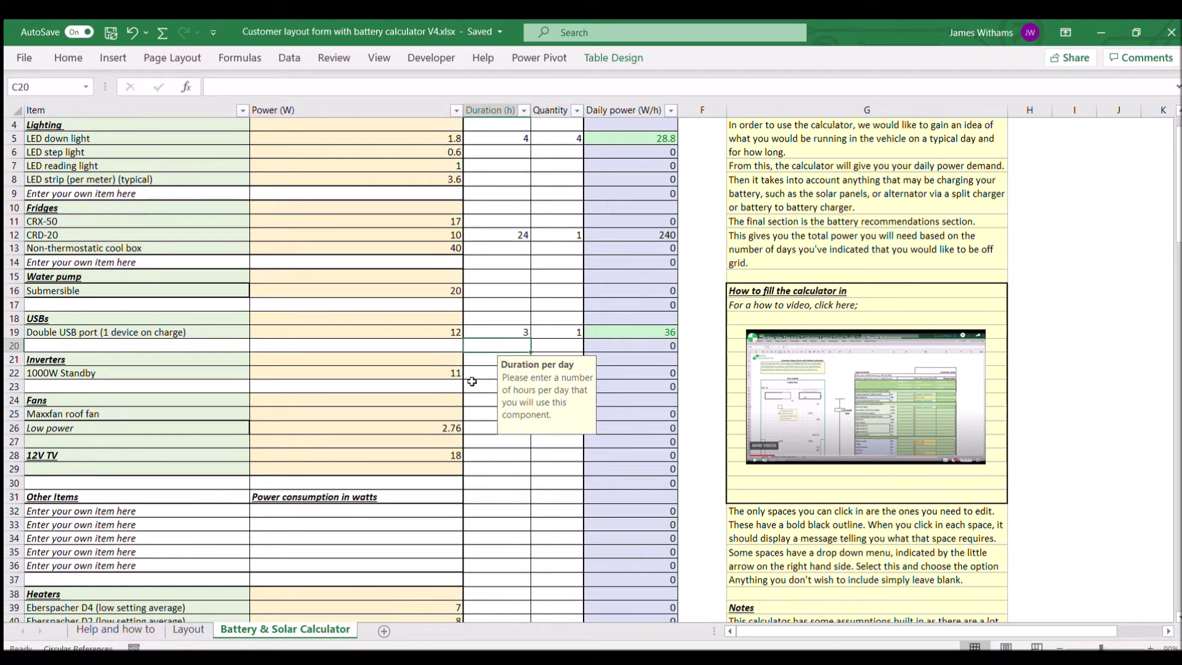
scroll(472, 346, "down", 1)
left_click(471, 346)
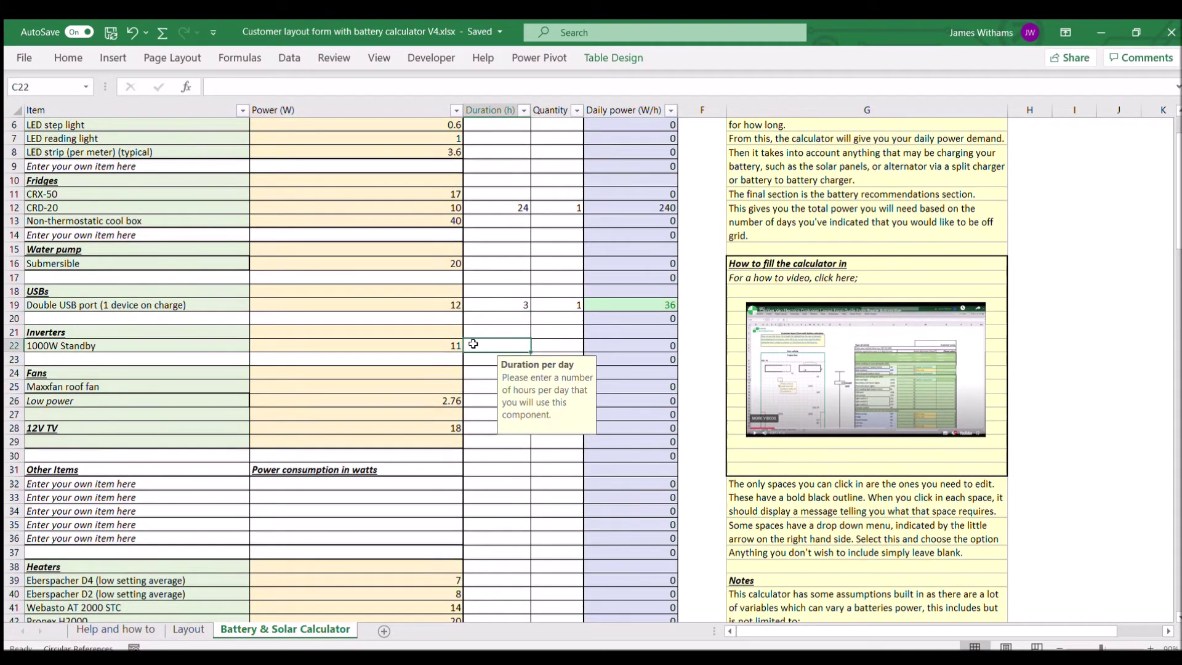
type("4")
key("Tab")
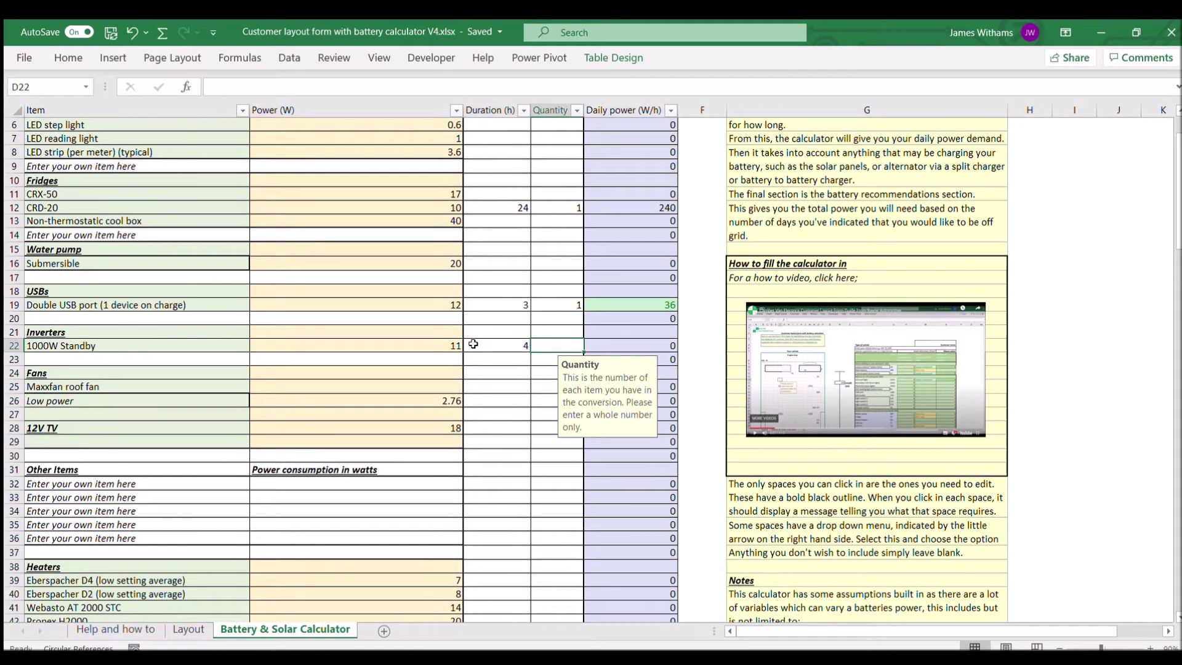
type("1")
key("Return")
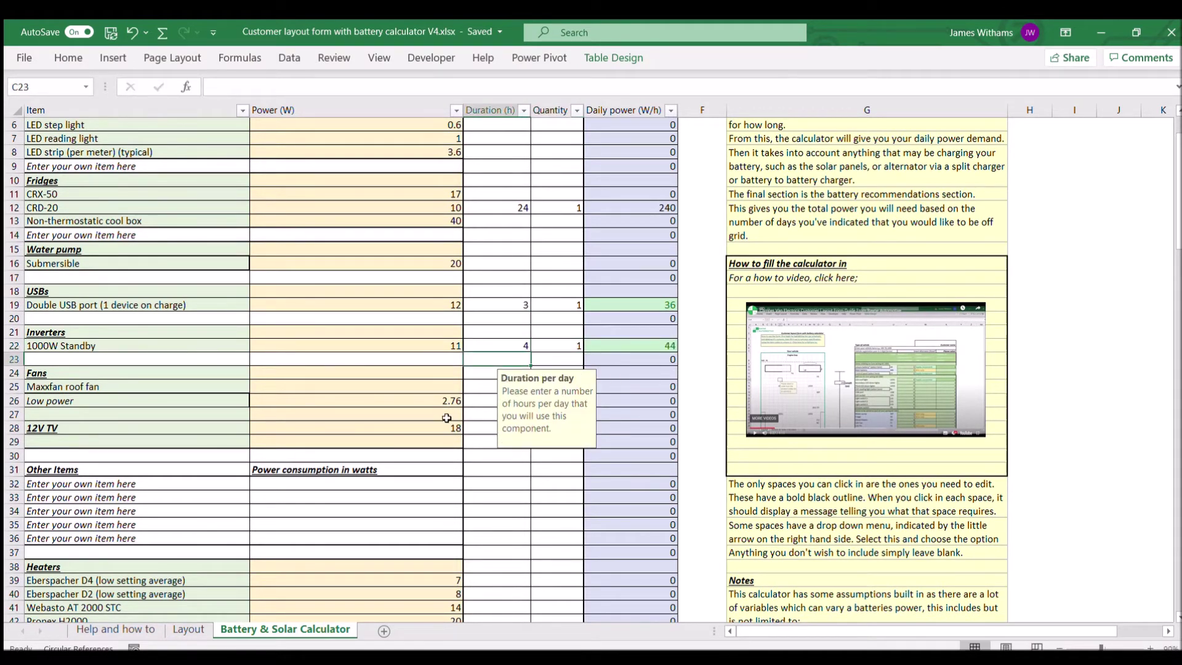
scroll(455, 453, "down", 1)
scroll(456, 453, "down", 1)
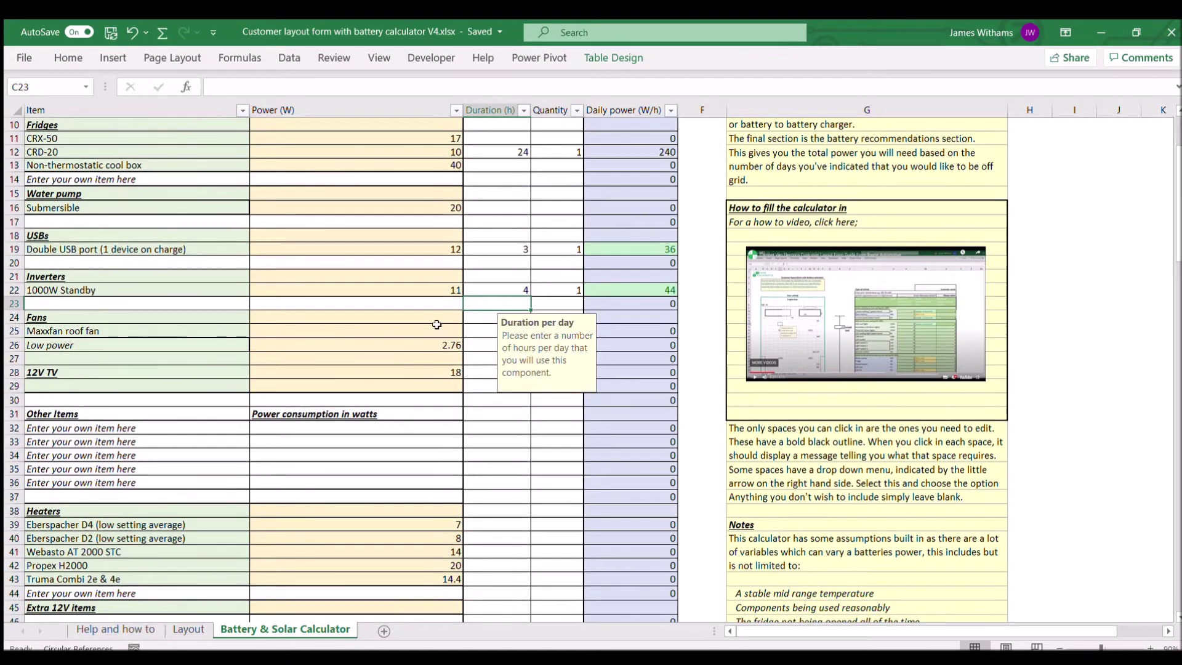
left_click(222, 346)
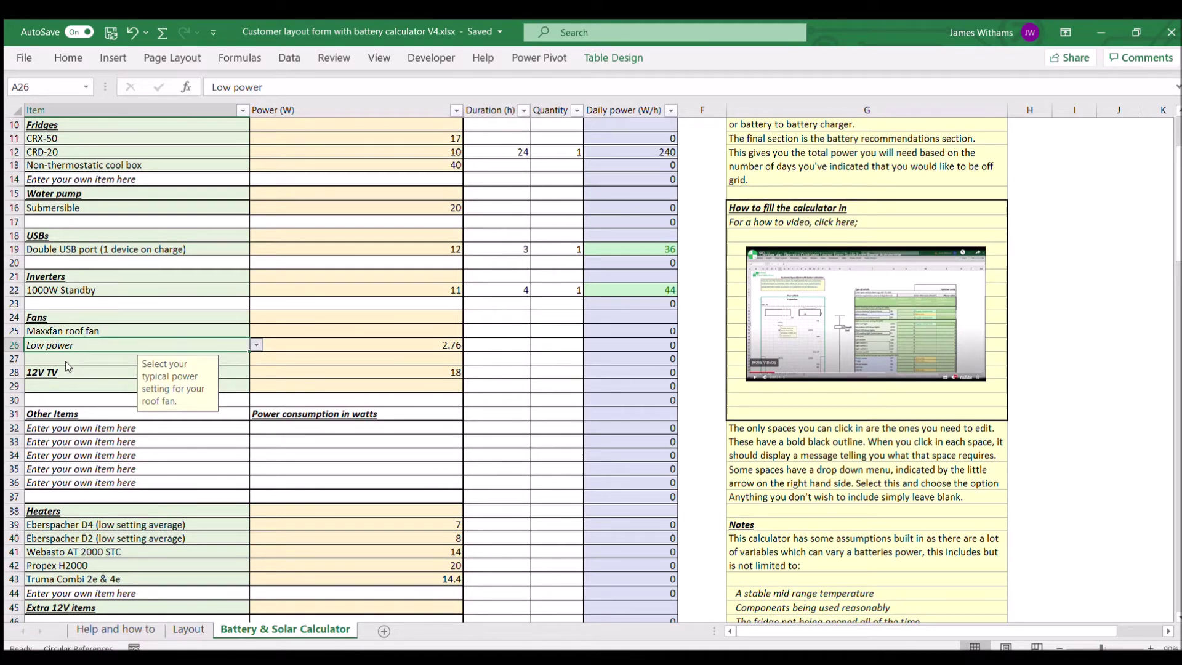
key("alt+Down")
key("Down")
key("Return")
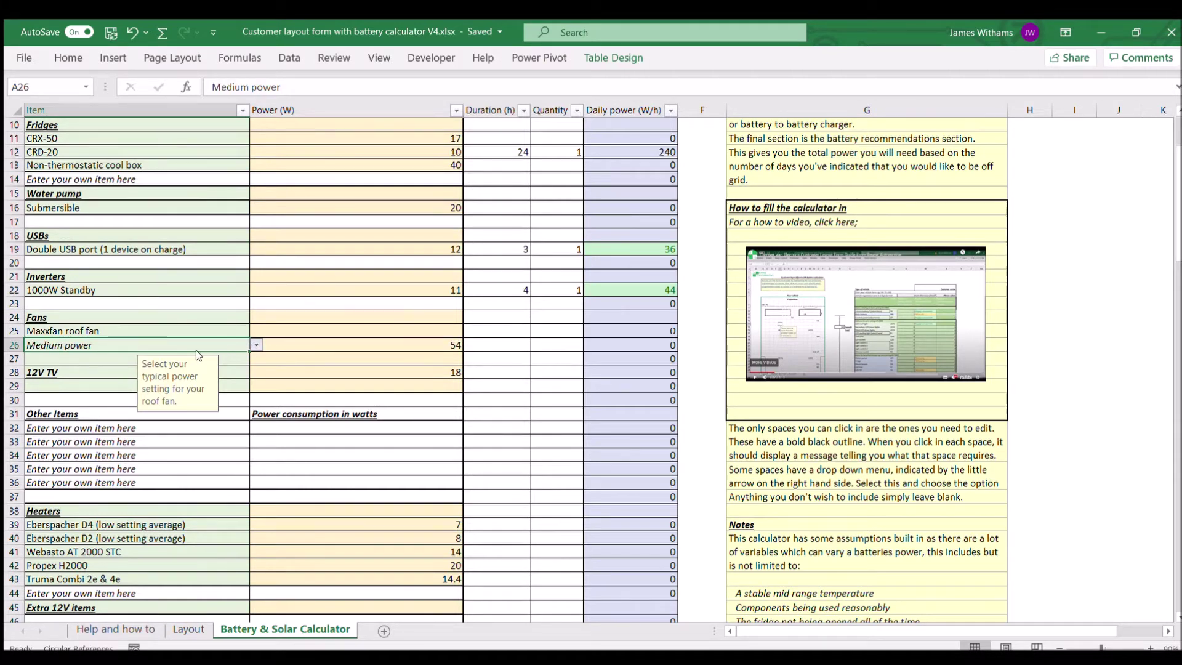
key("ctrl+z")
scroll(539, 357, "down", 1)
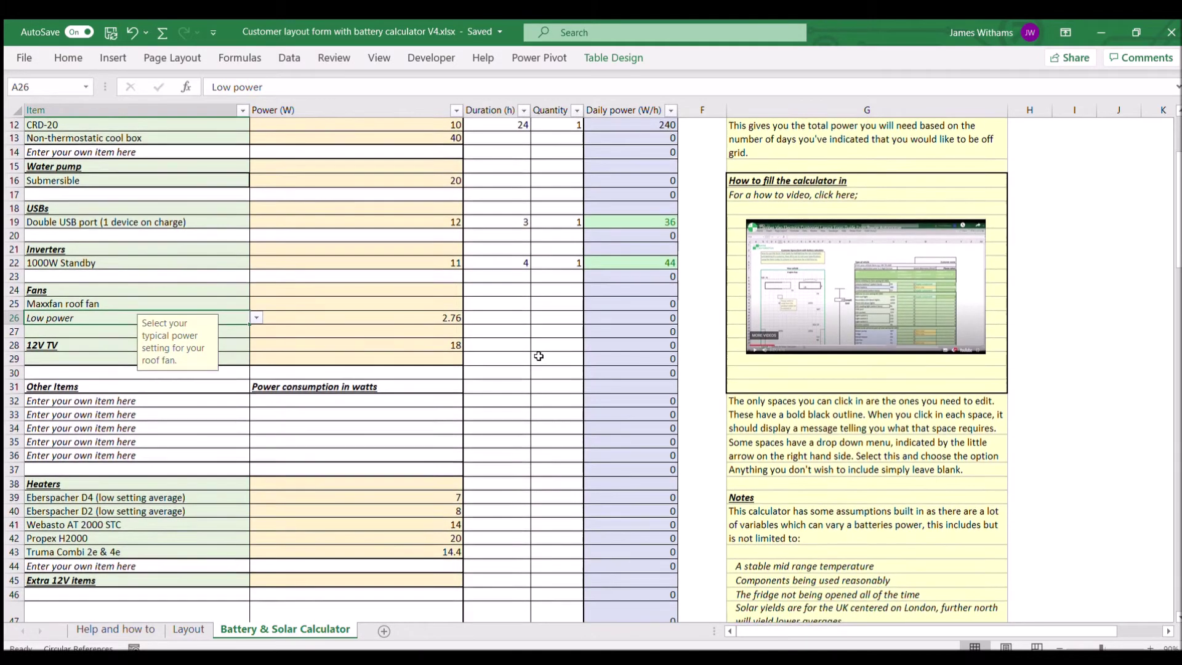
scroll(538, 357, "down", 1)
scroll(462, 409, "down", 2)
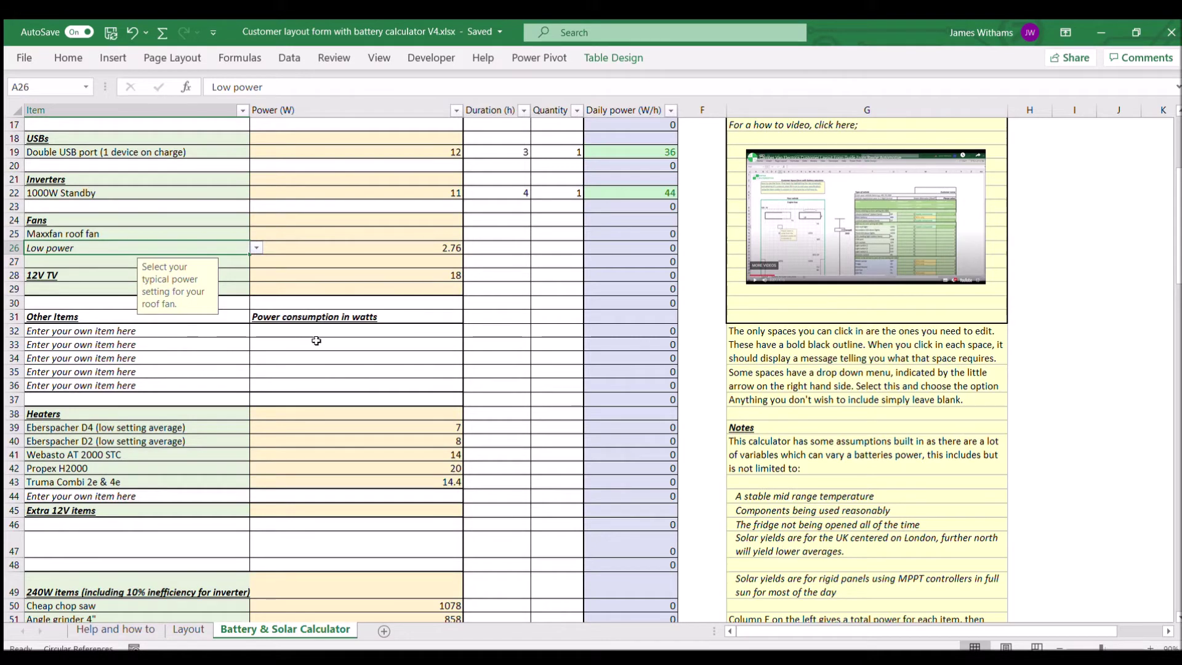
Step: Add a Cool Box custom item in row 33 with 30 W, 2 hours, quantity 1
left_click(145, 345)
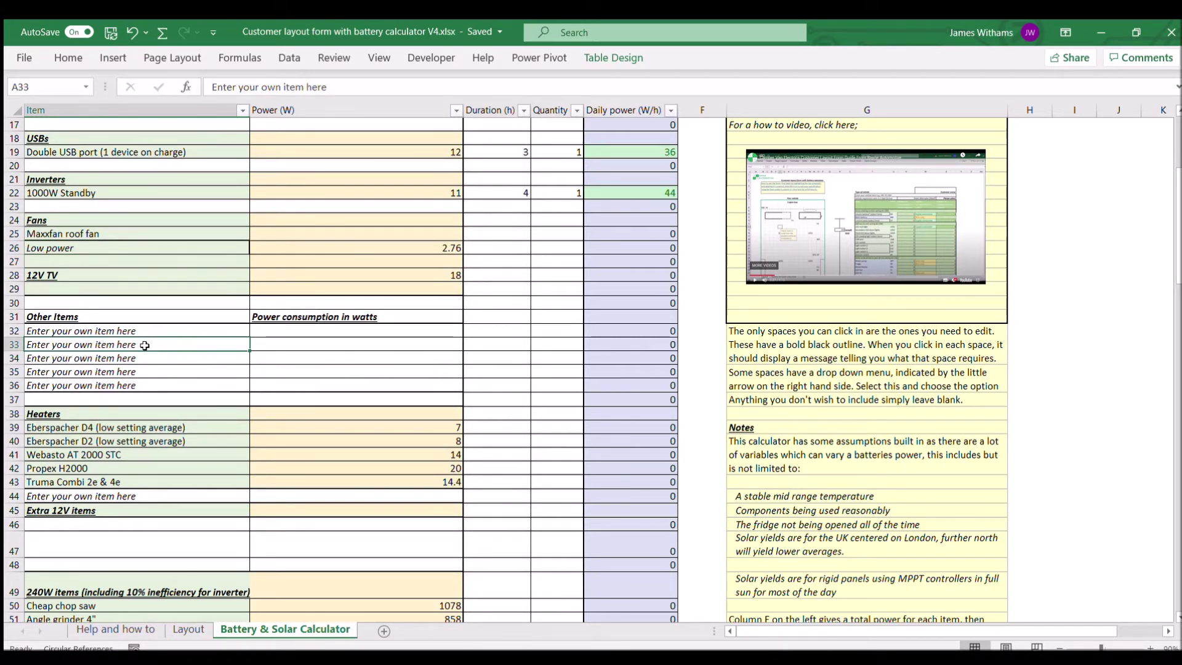
key("Tab")
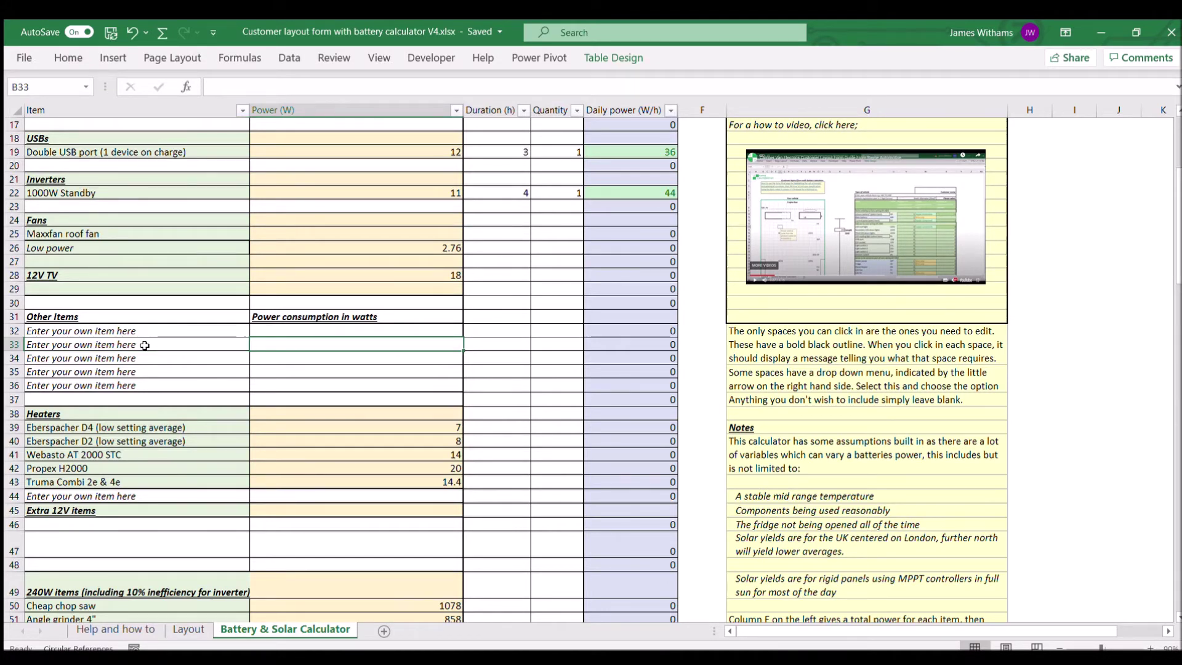
left_click(144, 346)
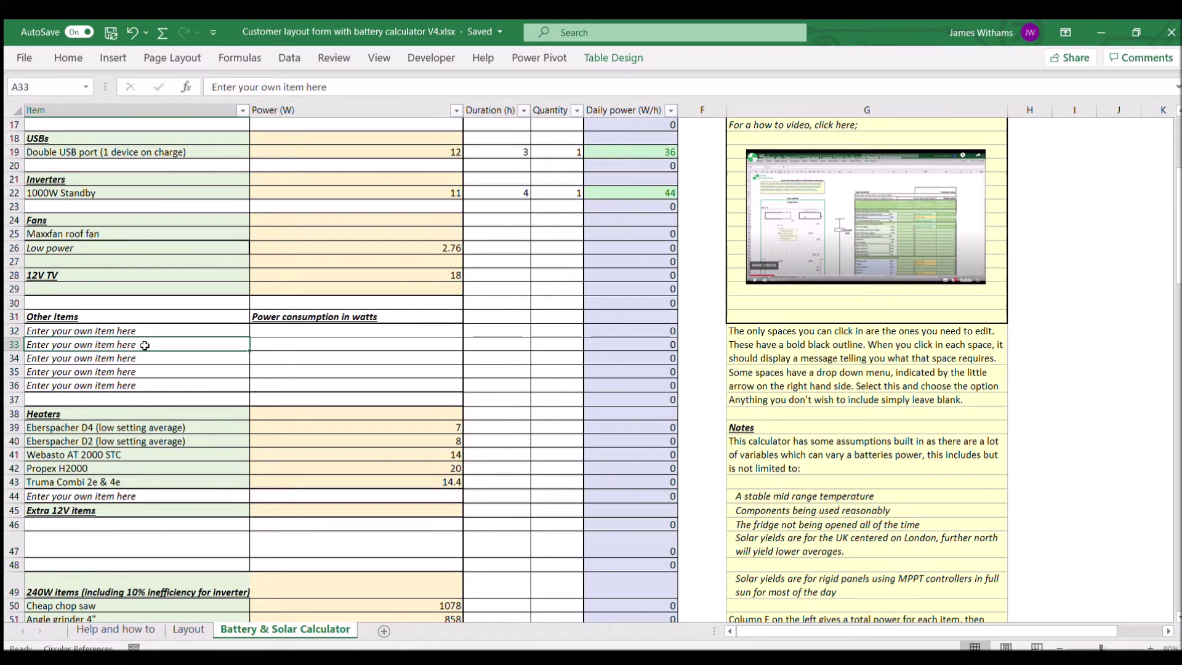
type("Cool Box")
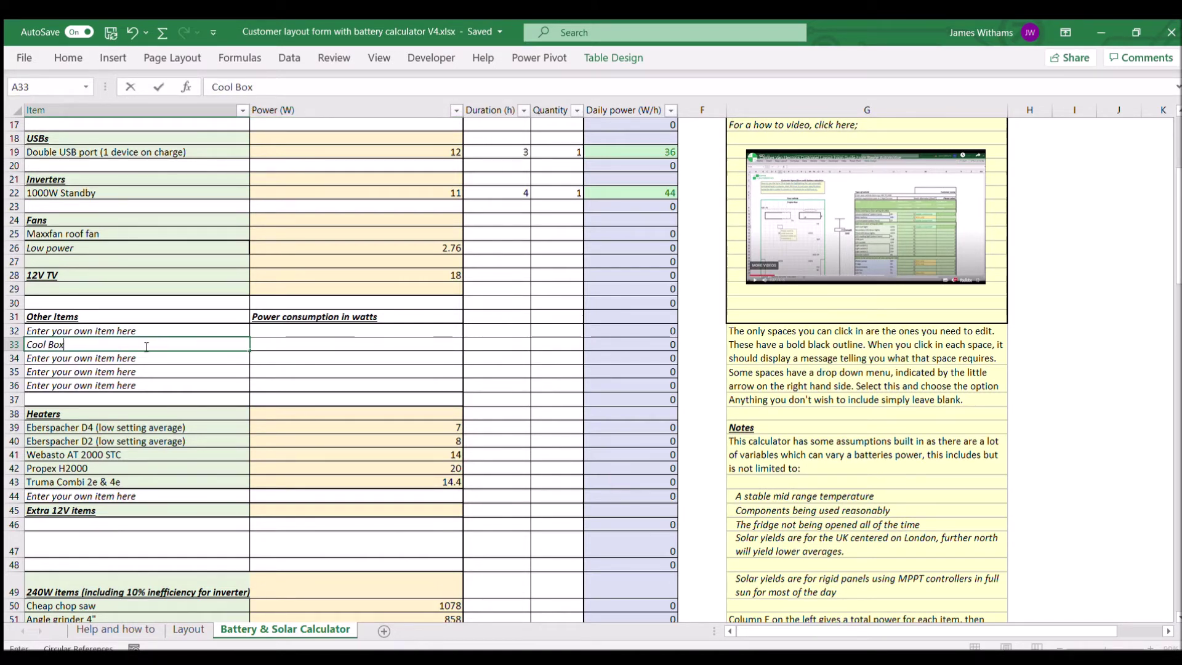
key("Tab")
type("30")
key("Tab")
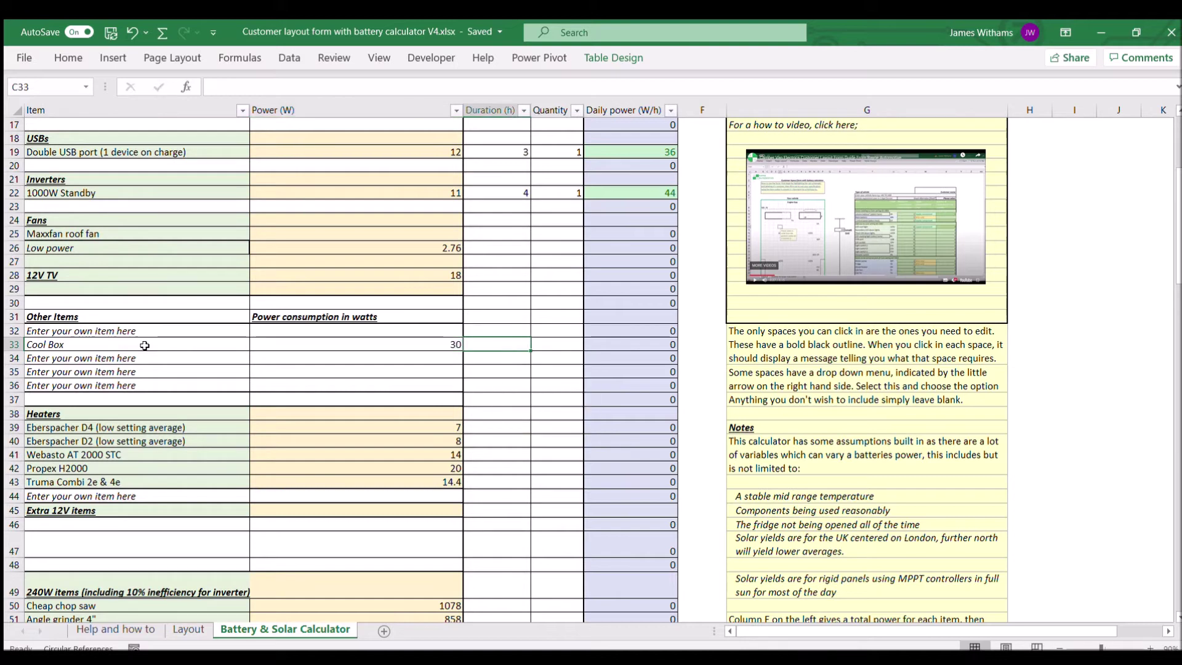
type("2")
key("Tab")
type("1")
key("Tab")
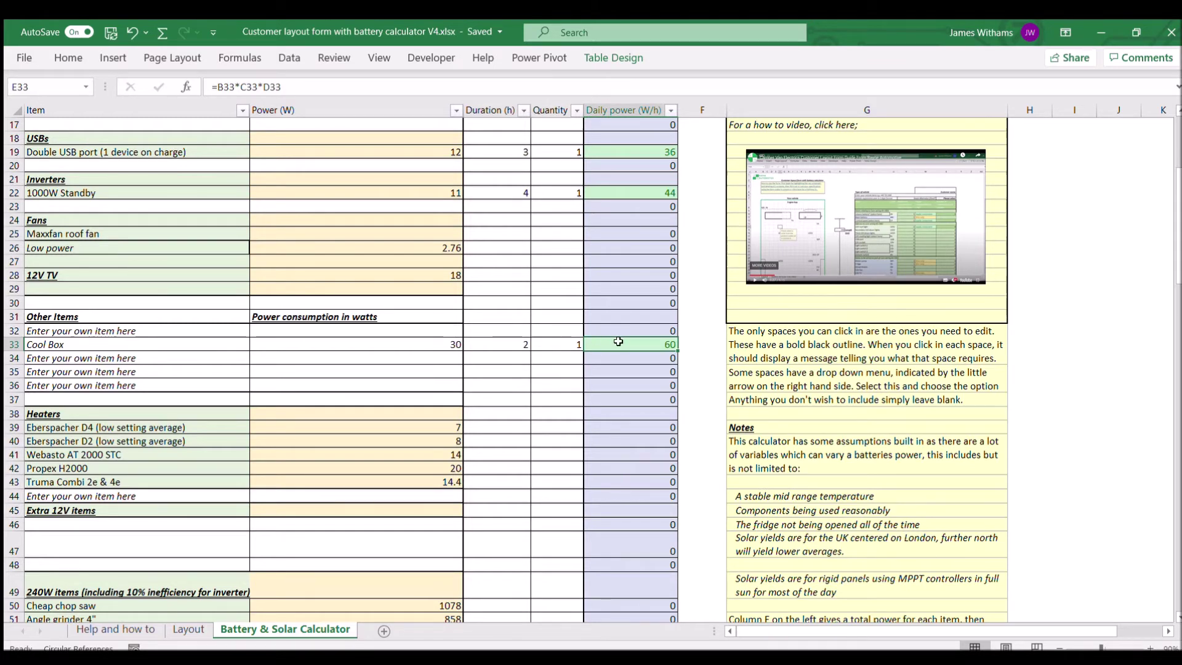
Step: Clear the Cool Box entries from A33:D33
left_click_drag(569, 344, 179, 342)
key("Delete")
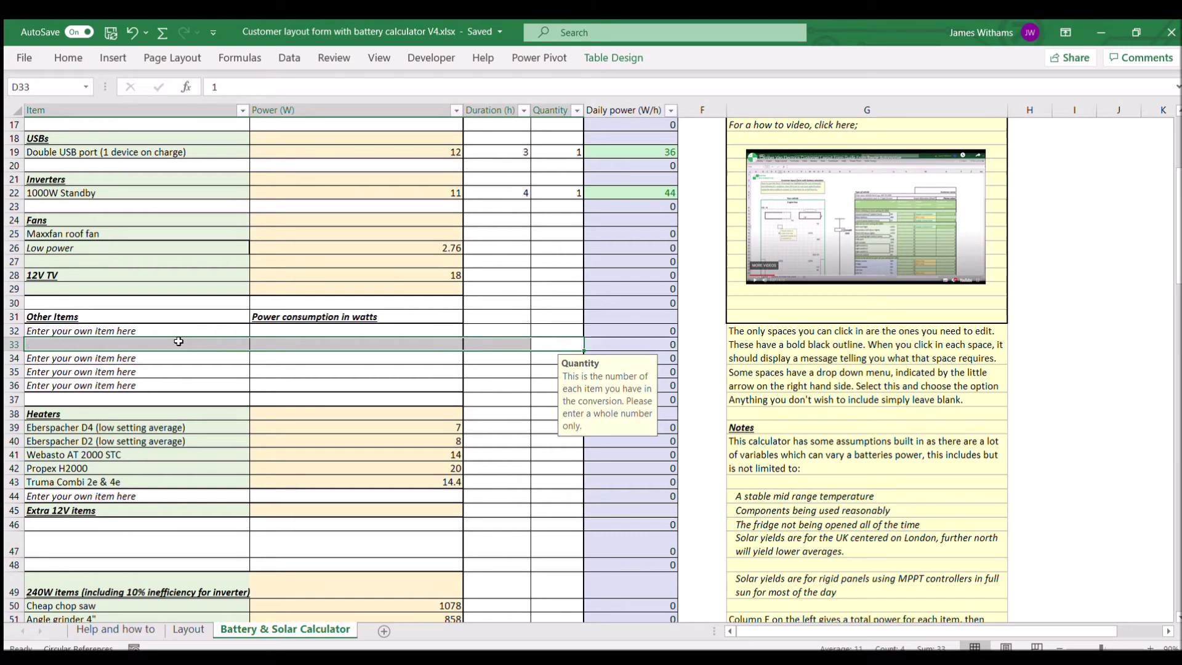
scroll(374, 421, "down", 4)
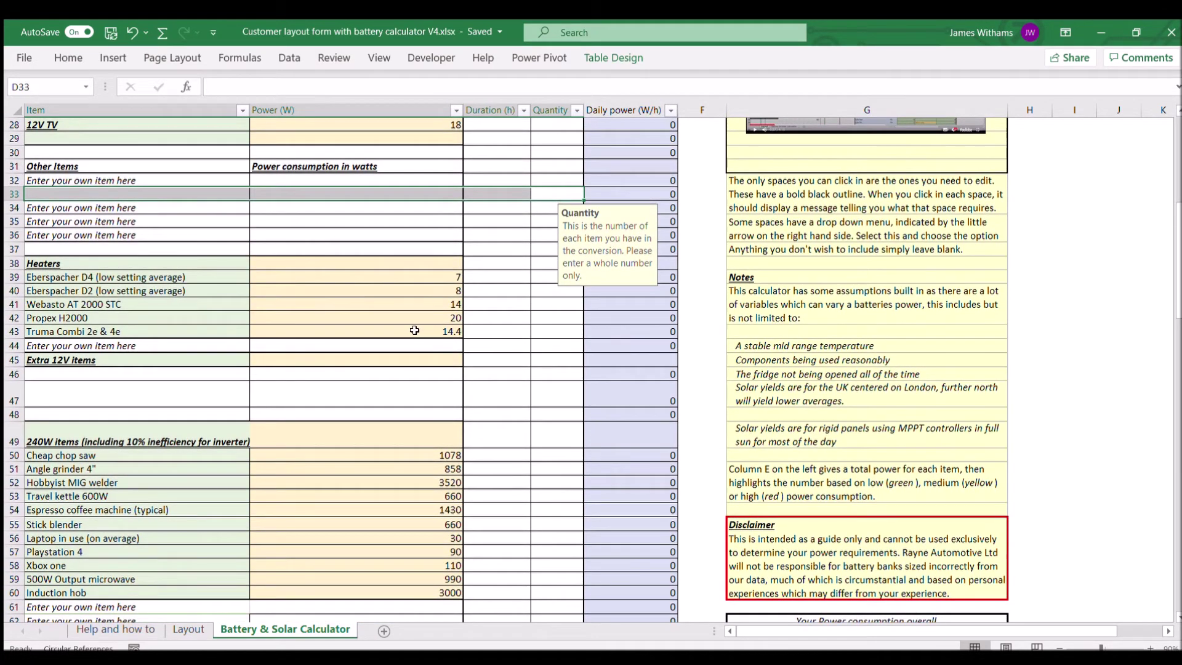
Step: Enter 4 hours and quantity 1 for the laptop, making its row 120 W/h
scroll(414, 331, "down", 3)
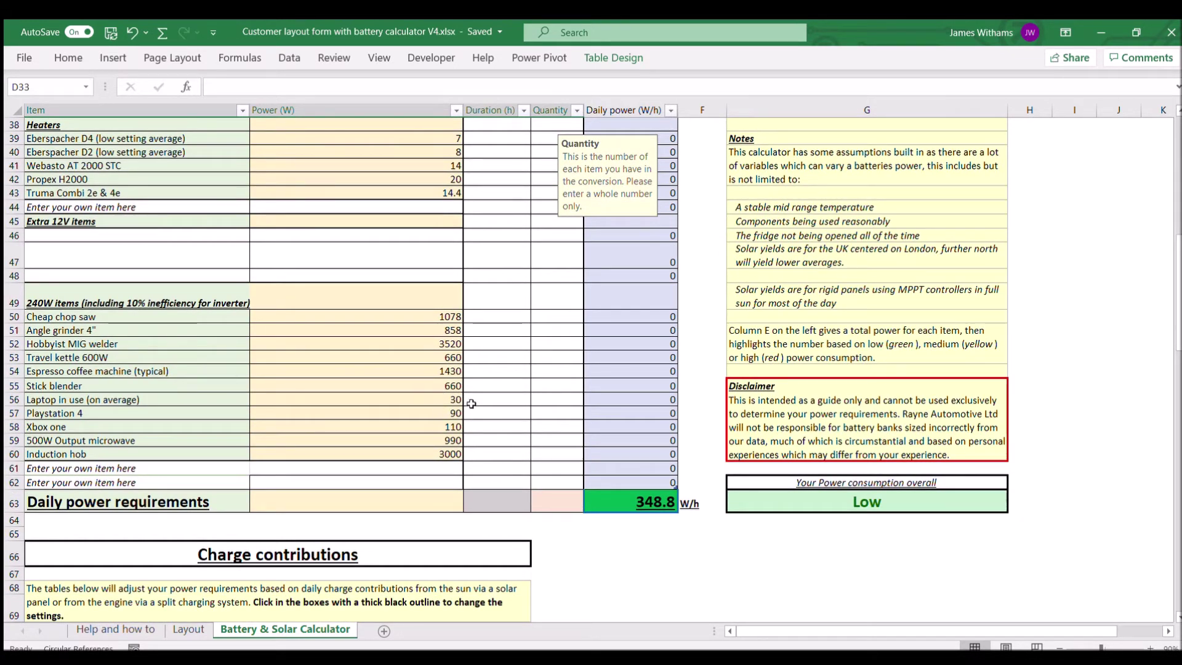
left_click(495, 395)
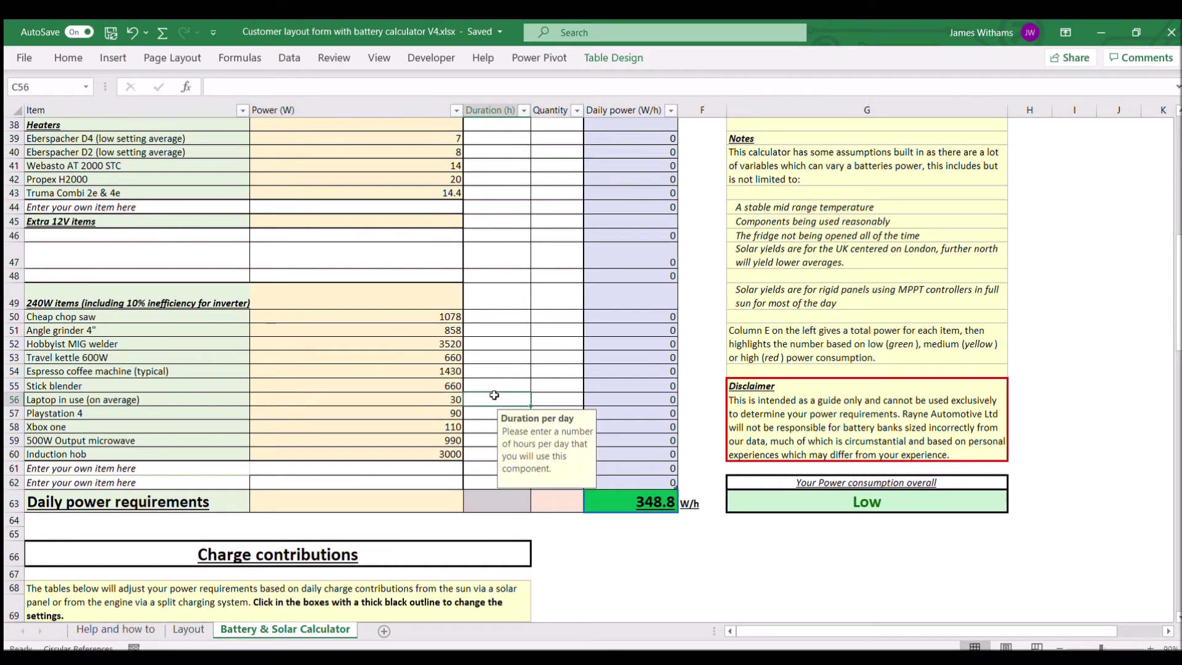
scroll(480, 288, "up", 1)
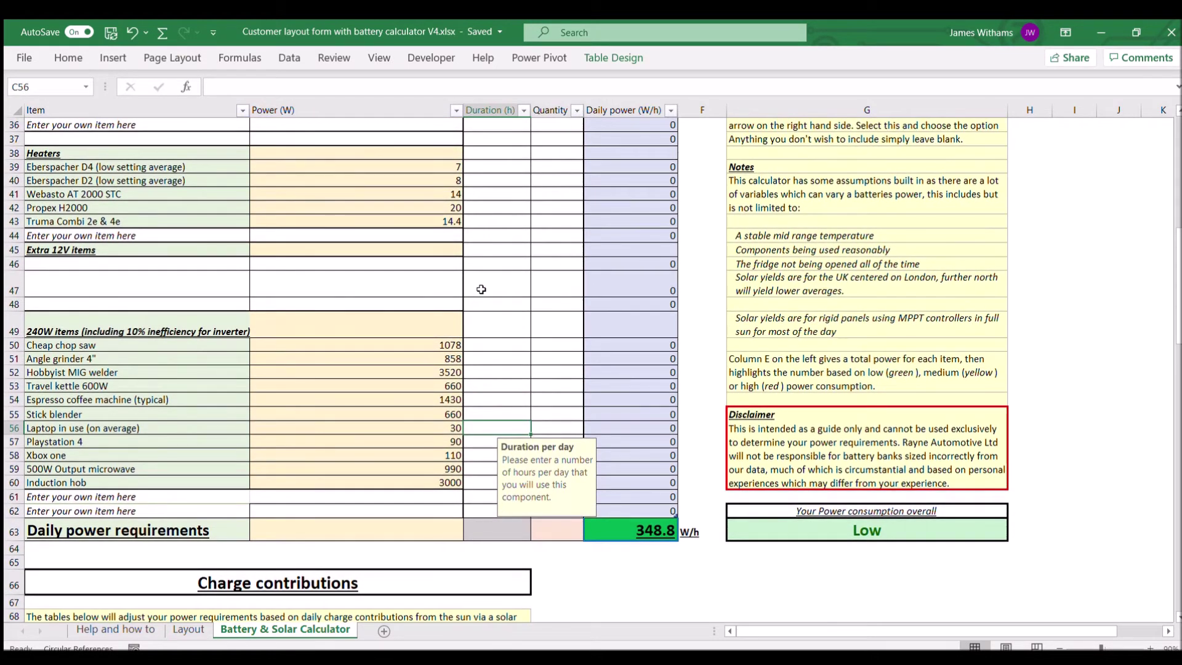
type("4")
key("Tab")
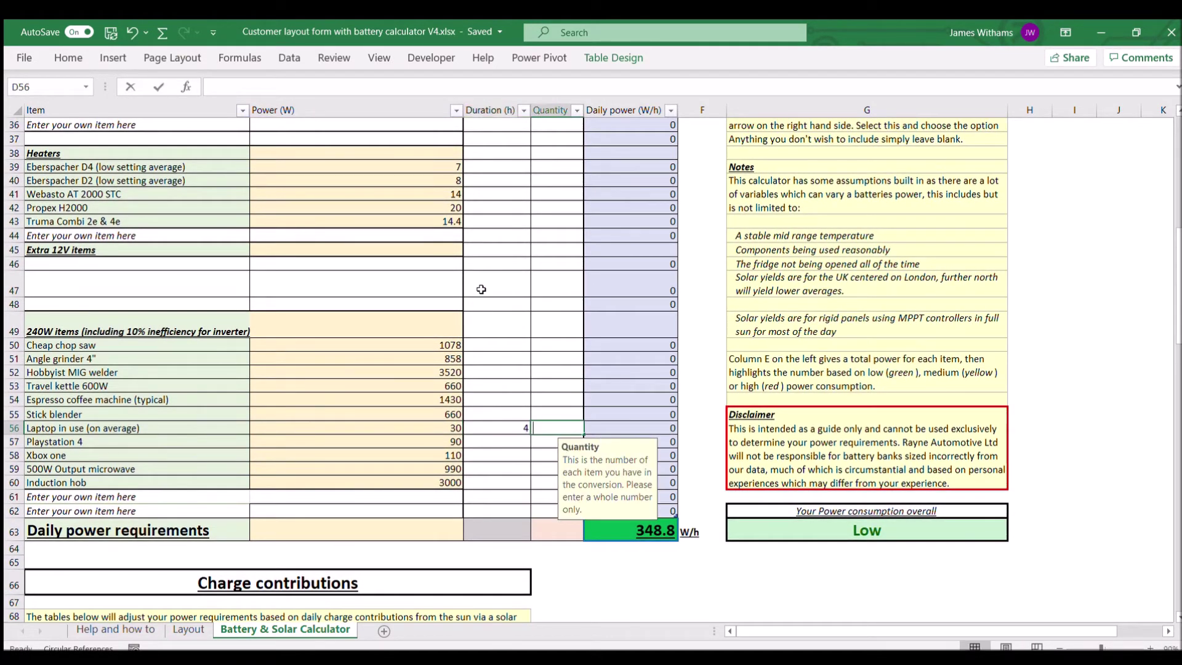
type("1")
key("Tab")
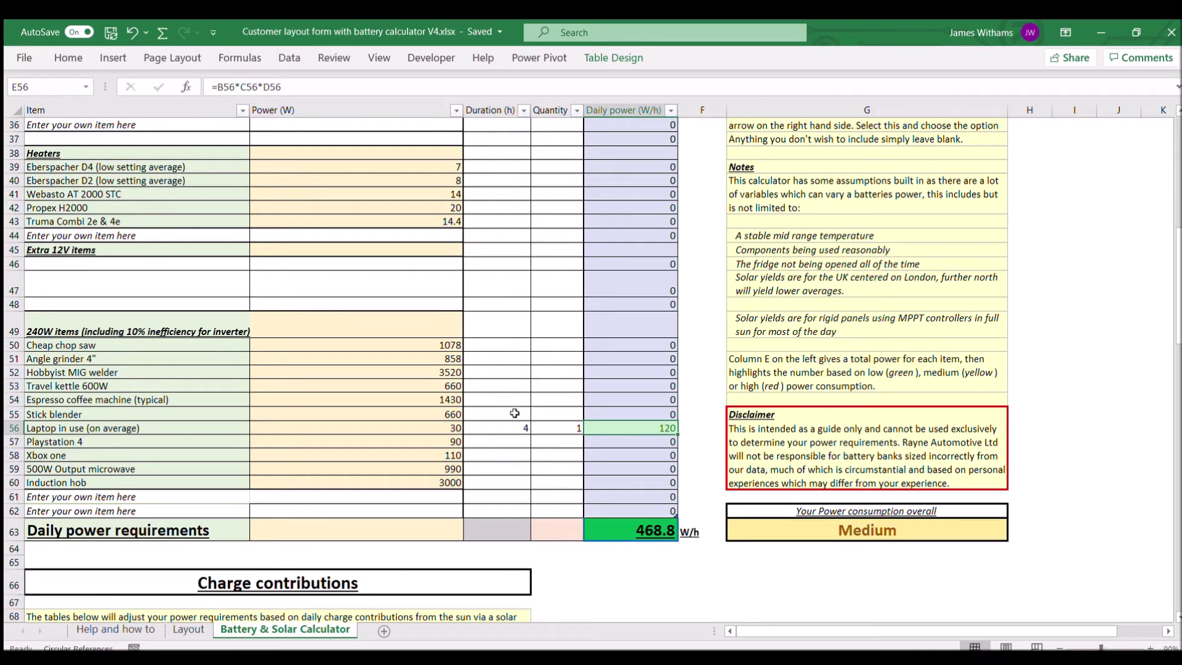
scroll(509, 482, "down", 2)
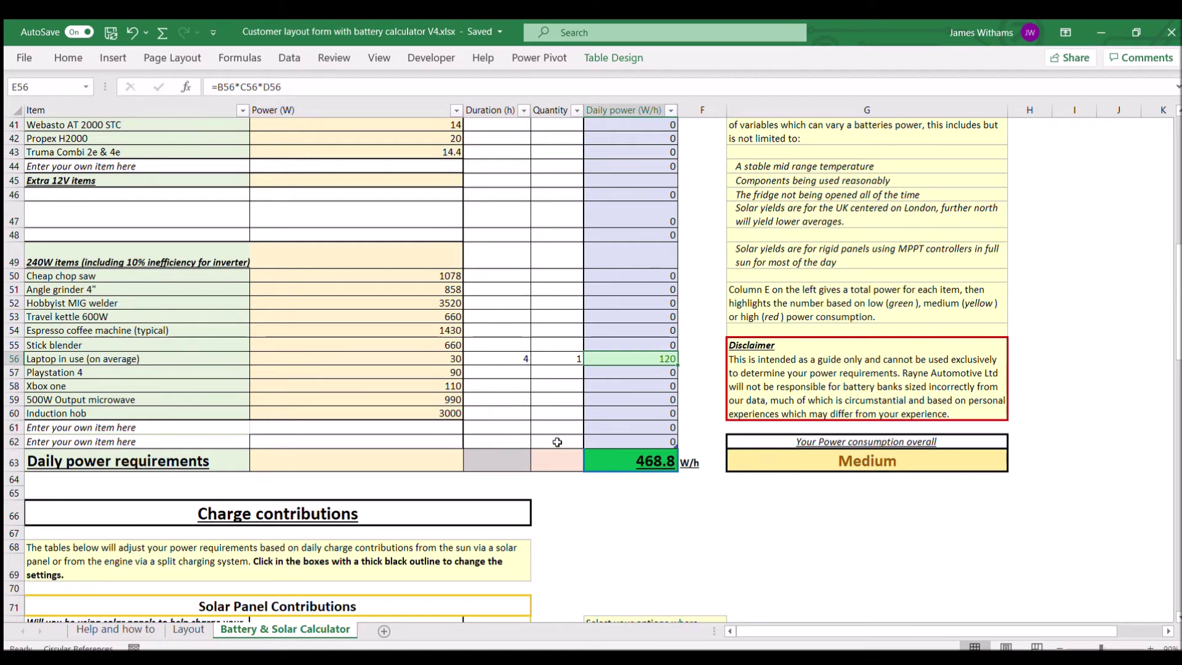
Step: Answer Yes to using solar panels to charge the battery
scroll(557, 442, "down", 2)
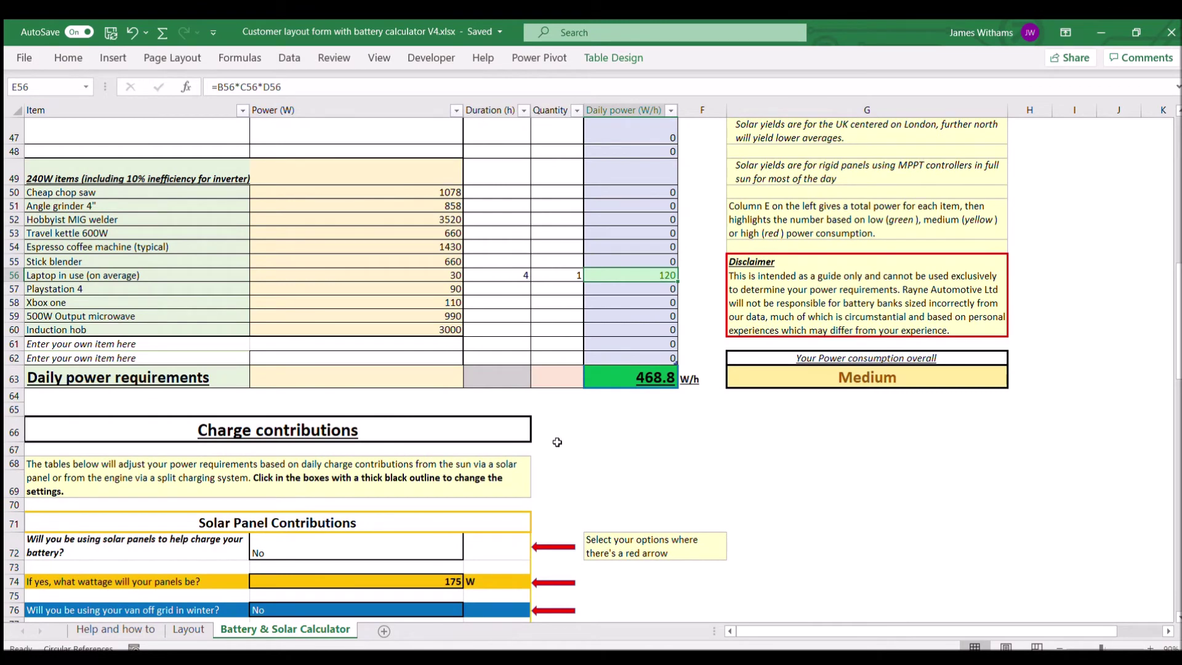
scroll(558, 442, "down", 2)
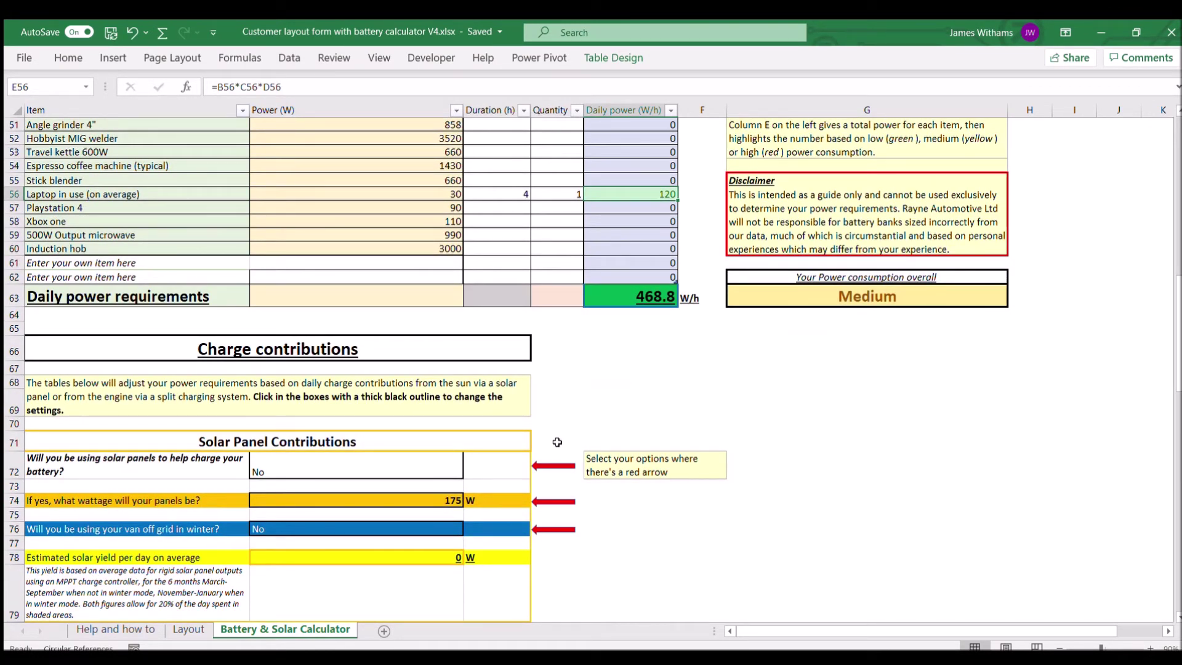
scroll(403, 472, "down", 3)
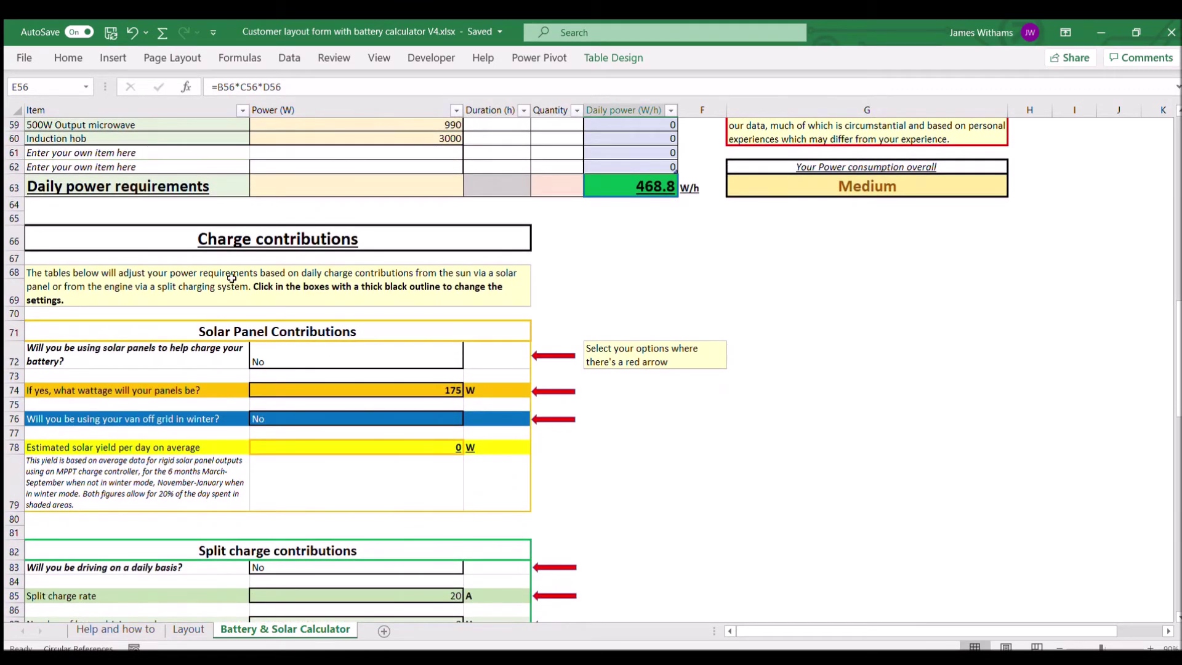
left_click(325, 357)
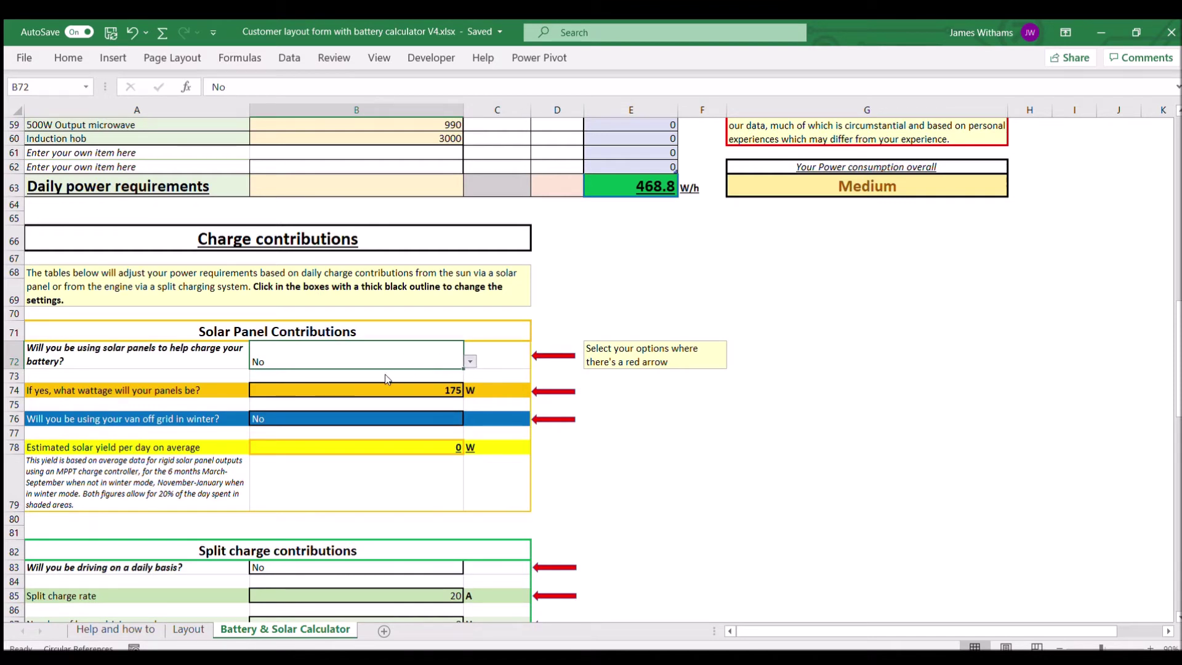
left_click(470, 362)
left_click(357, 385)
Step: Change the panel wattage from 175 to 300 W and set winter off-grid use to Yes
left_click(317, 388)
type("30")
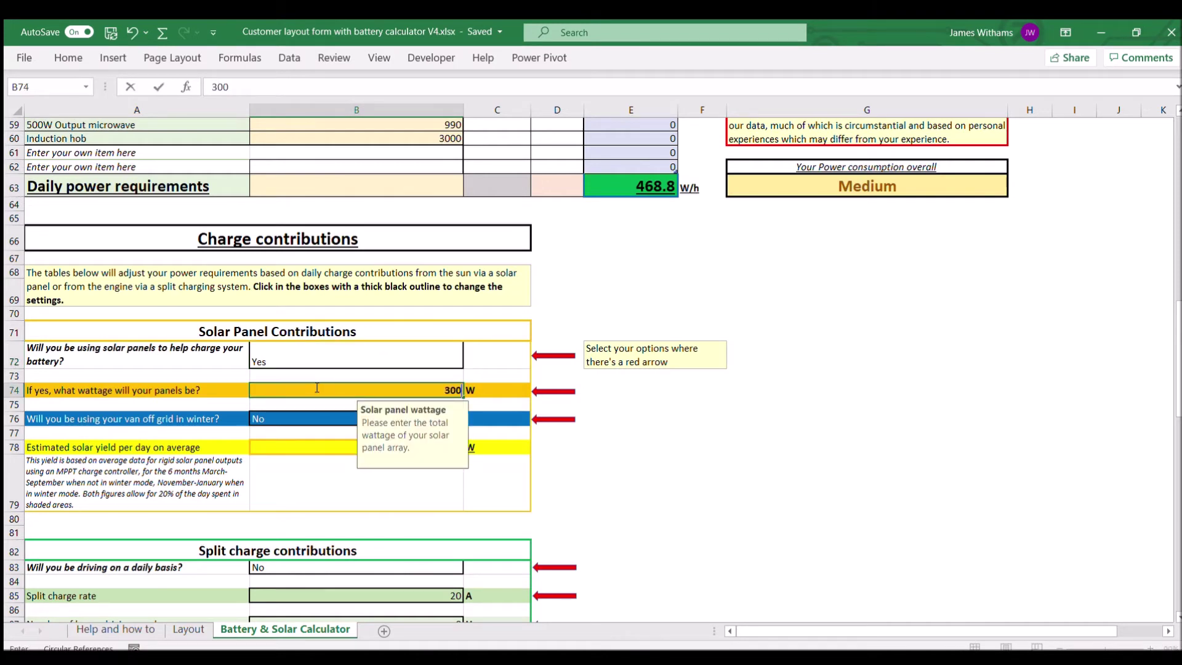
type("0")
key("Return")
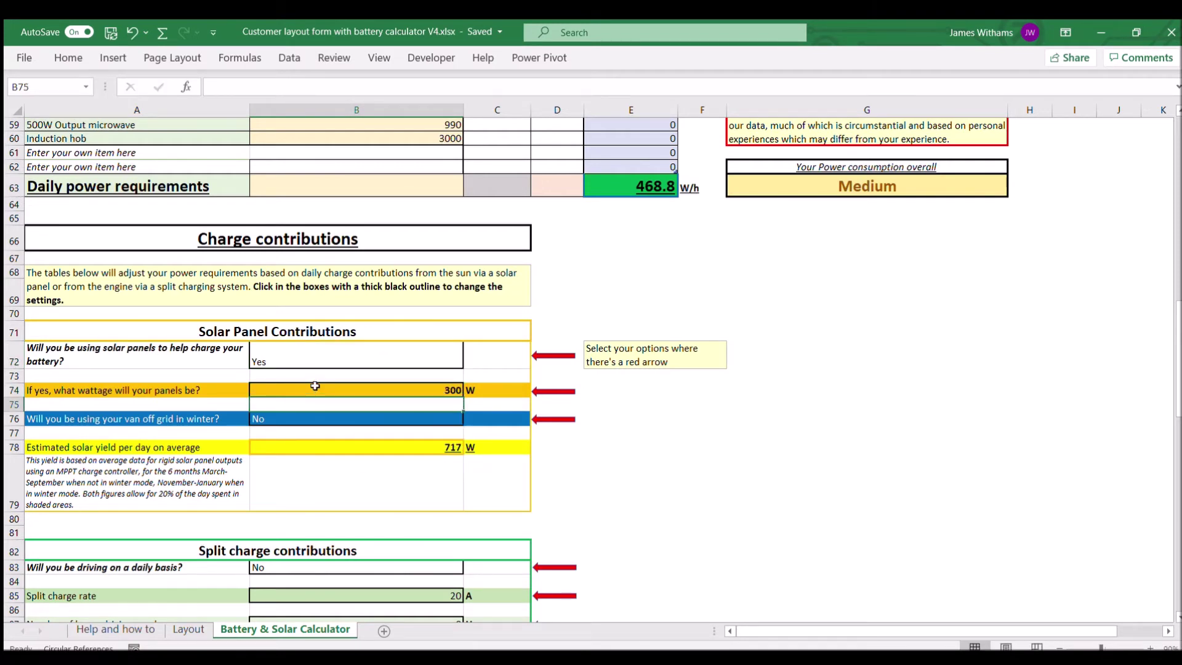
left_click(280, 418)
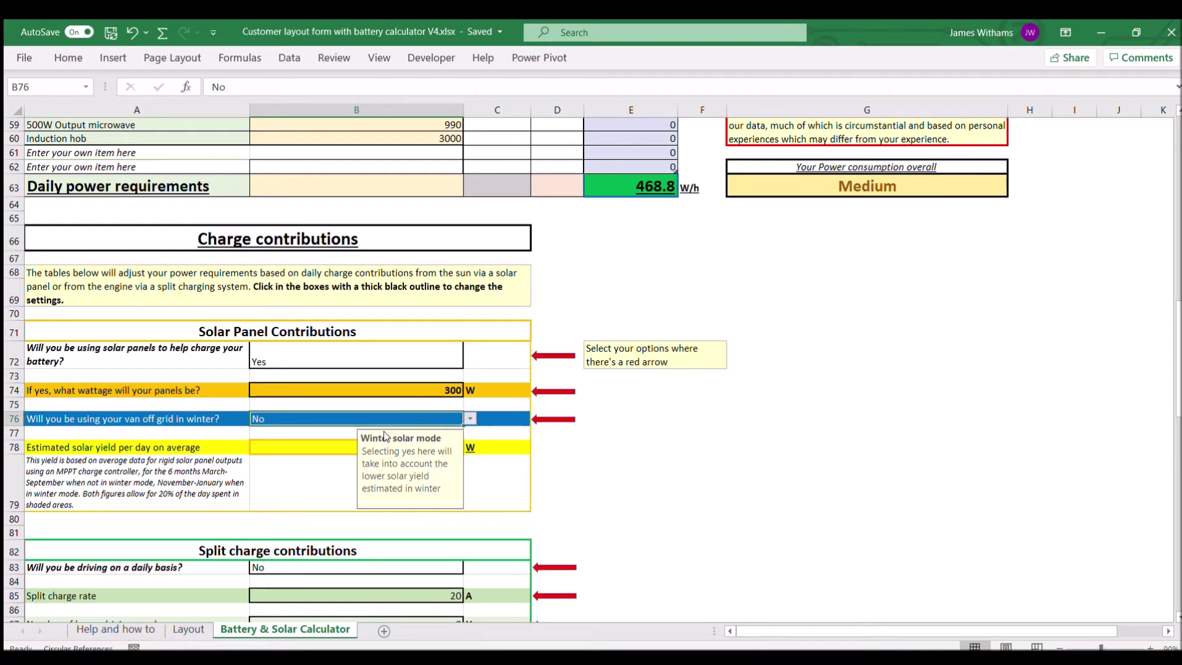
key("alt+Down")
key("Up")
key("Return")
left_click(310, 570)
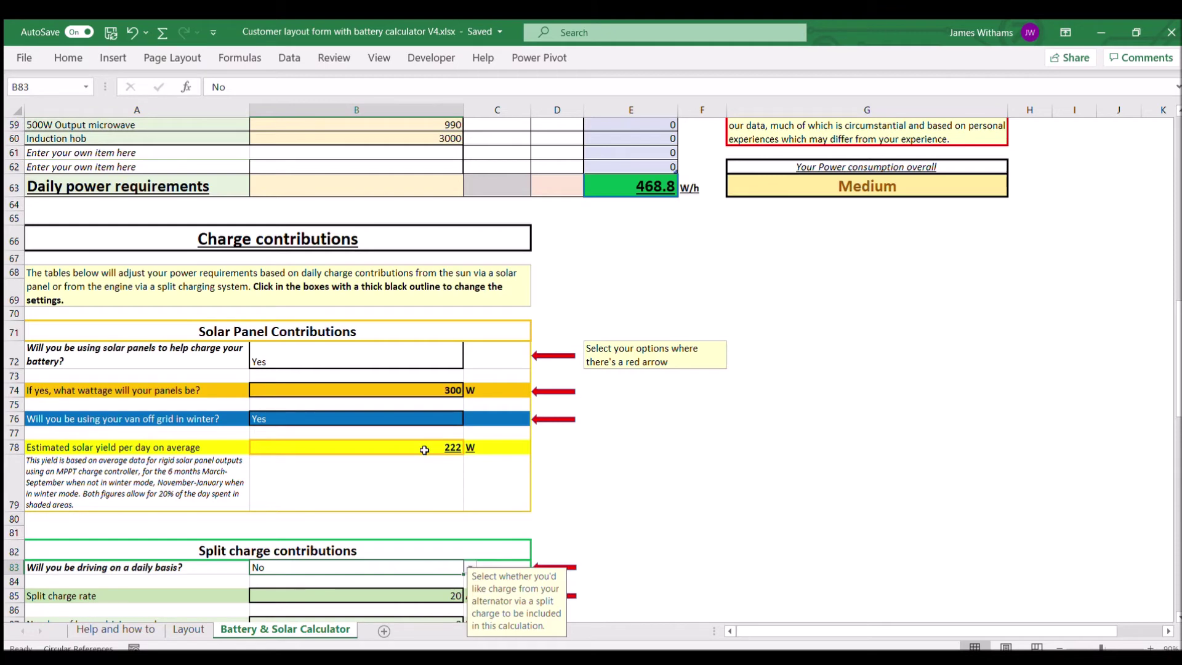
Step: Scroll down to the off-grid summary showing 247 W/h and one Enduroline EXV110AGM battery
scroll(352, 433, "down", 3)
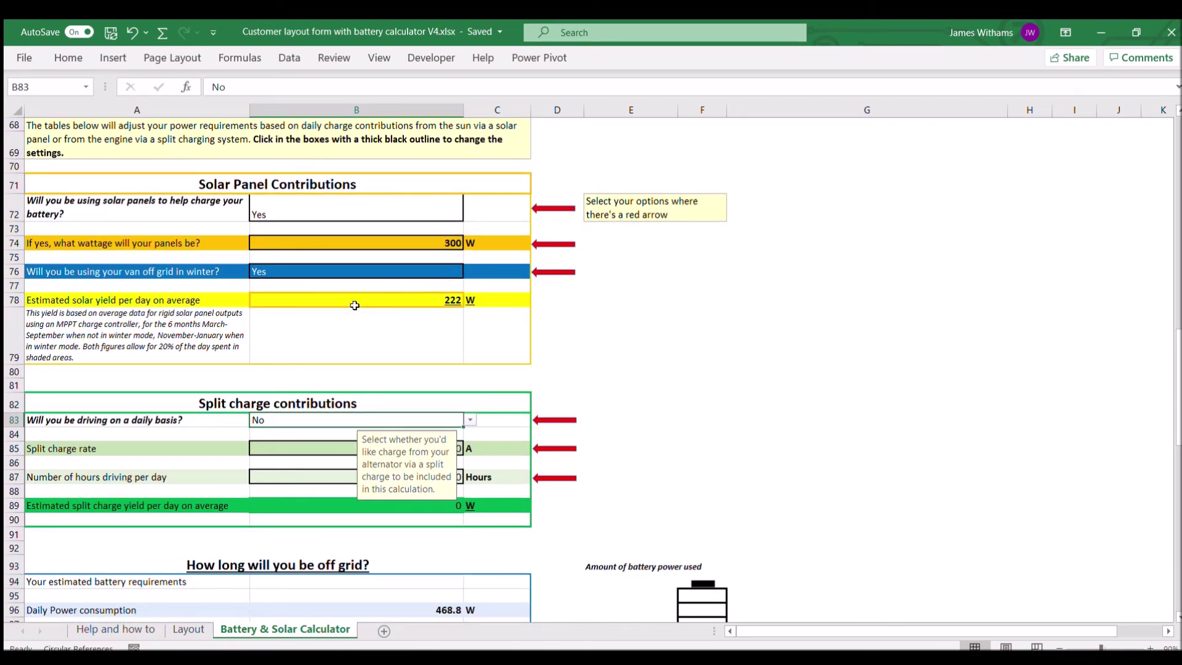
scroll(336, 307, "down", 2)
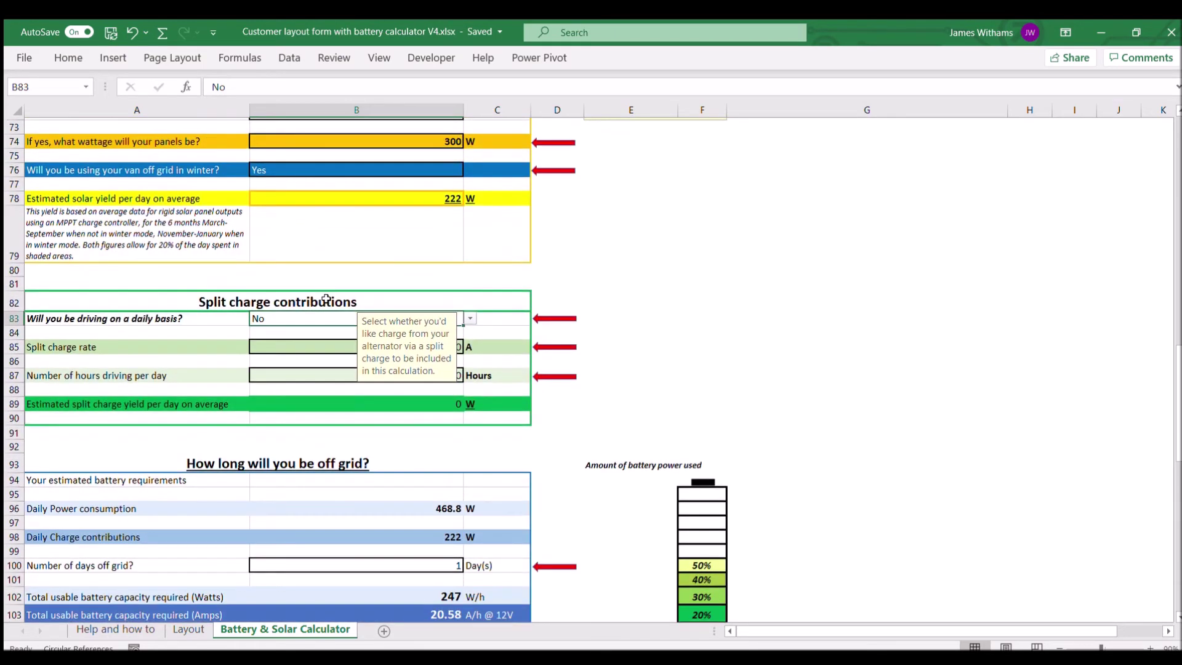
scroll(308, 333, "down", 1)
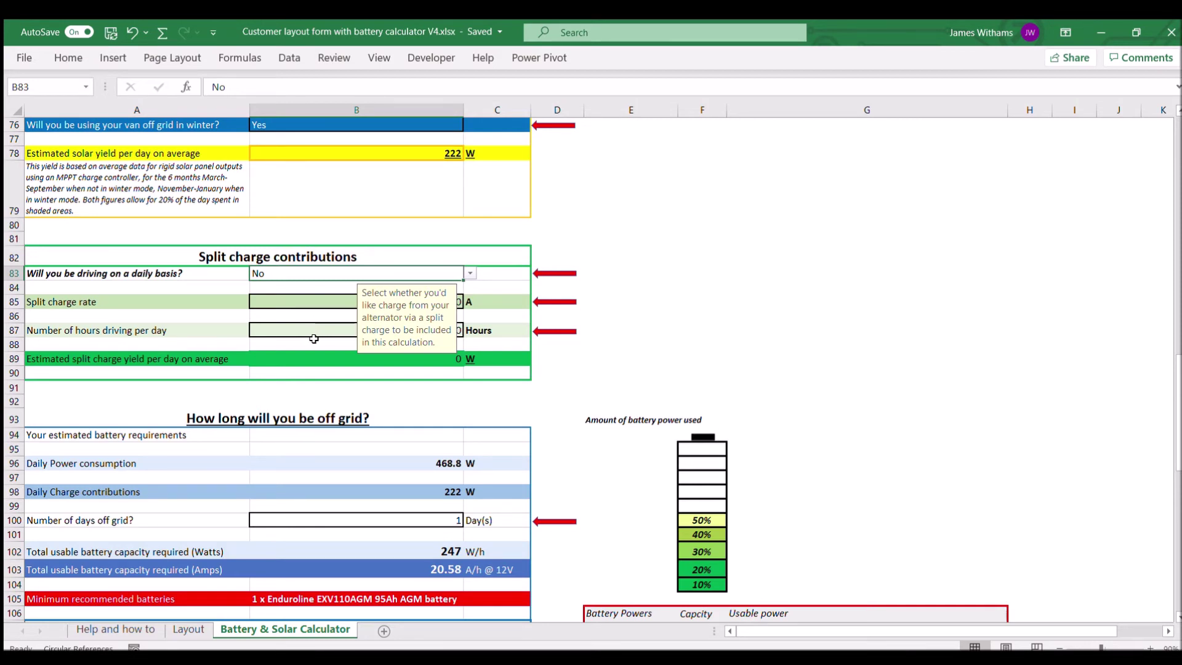
scroll(314, 339, "down", 1)
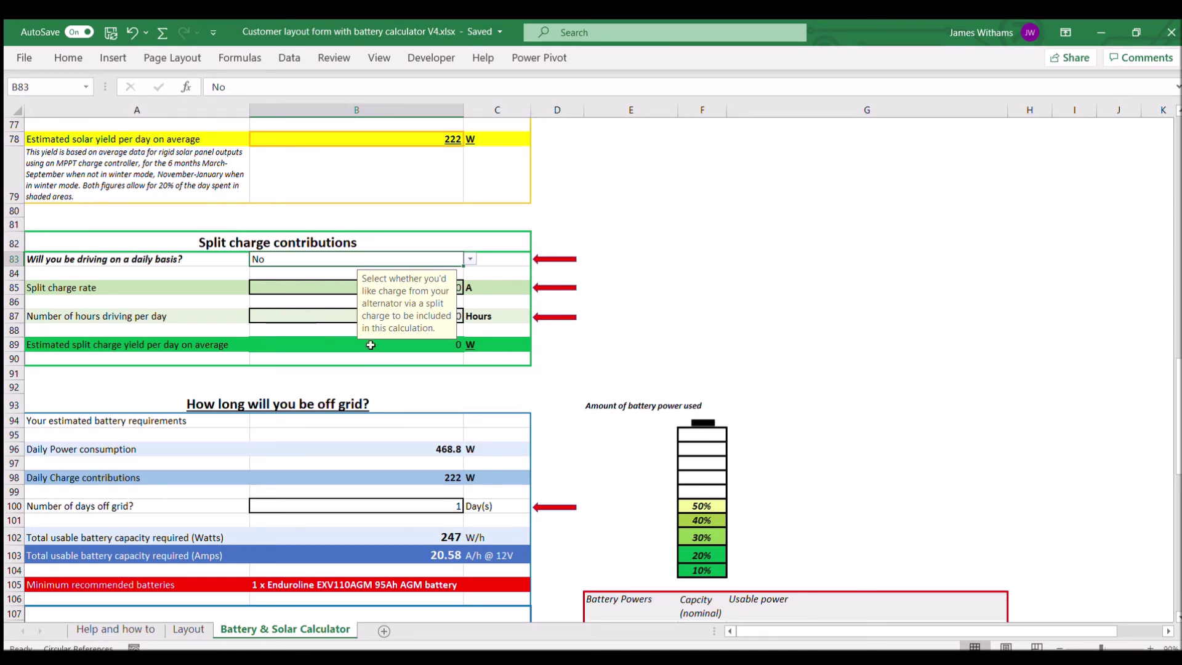
scroll(378, 360, "down", 2)
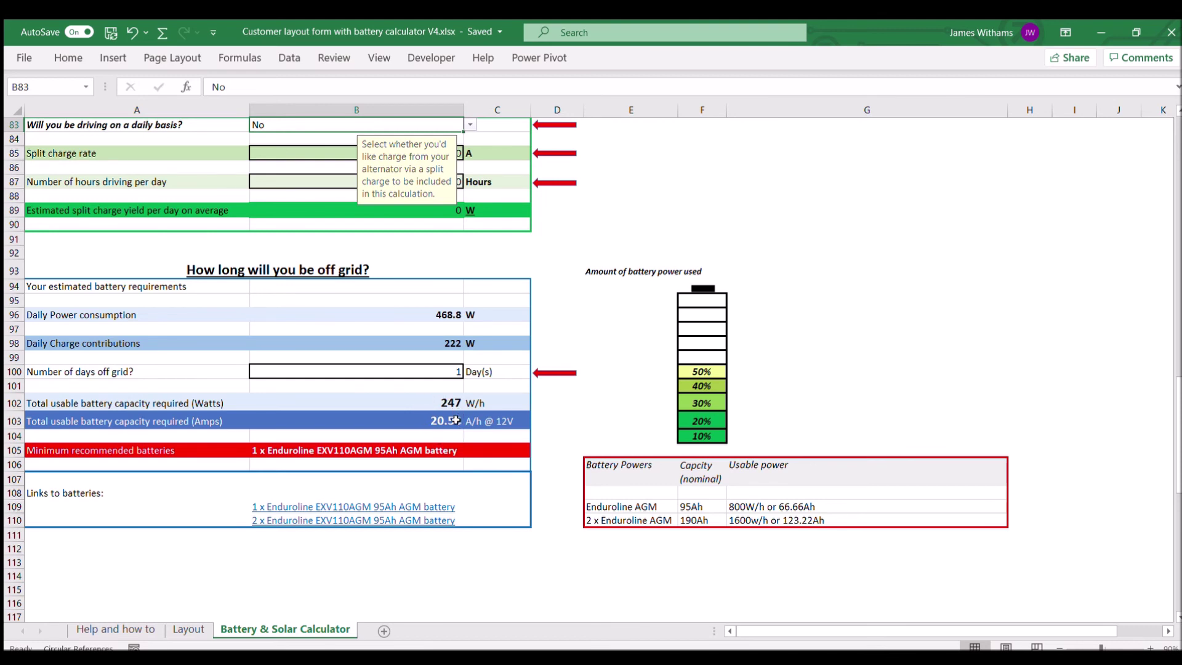
Step: Set days off grid to 3, then 4, requiring 988 W/h and two Enduroline batteries
left_click(431, 374)
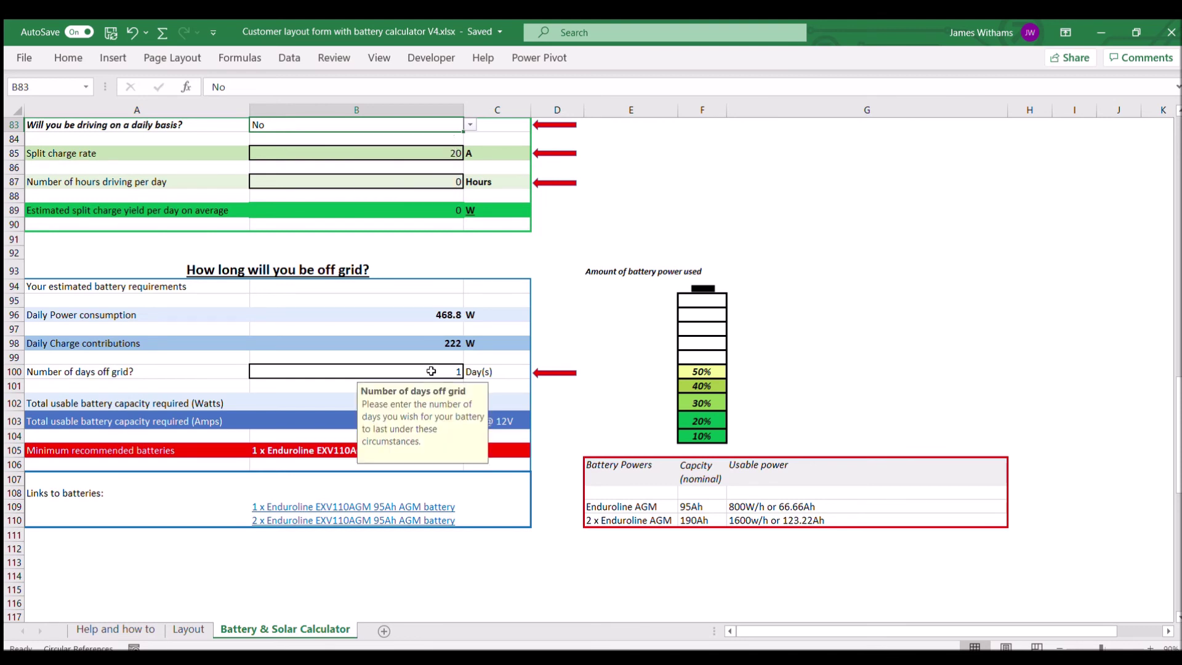
type("3")
key("Return")
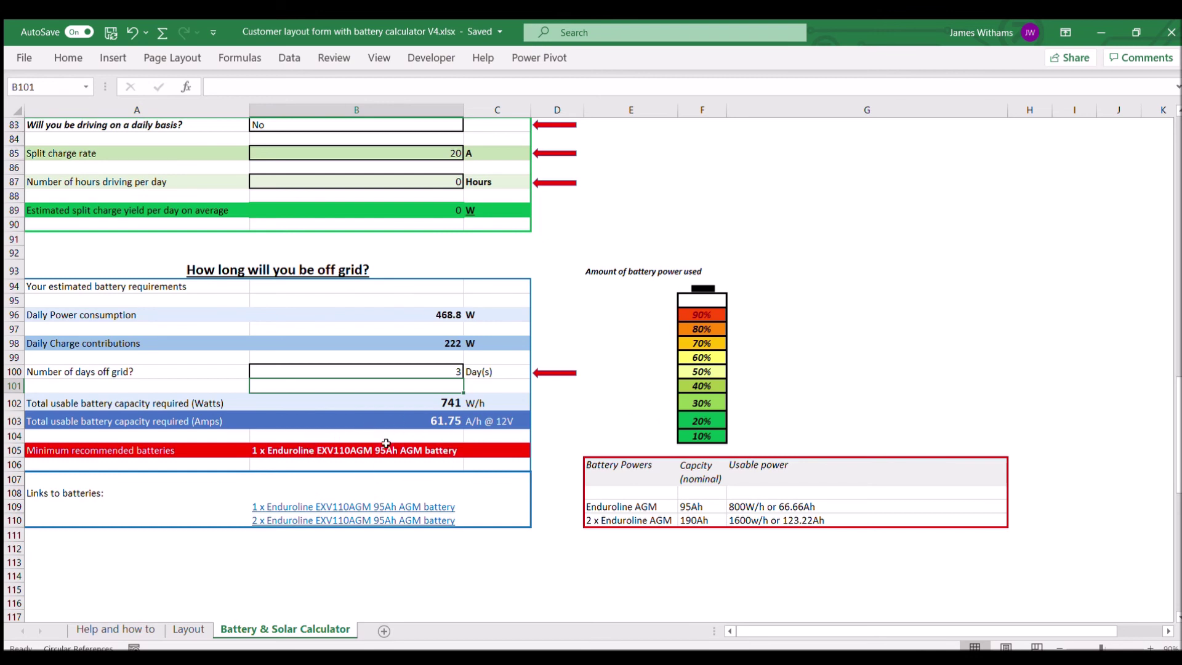
left_click(426, 368)
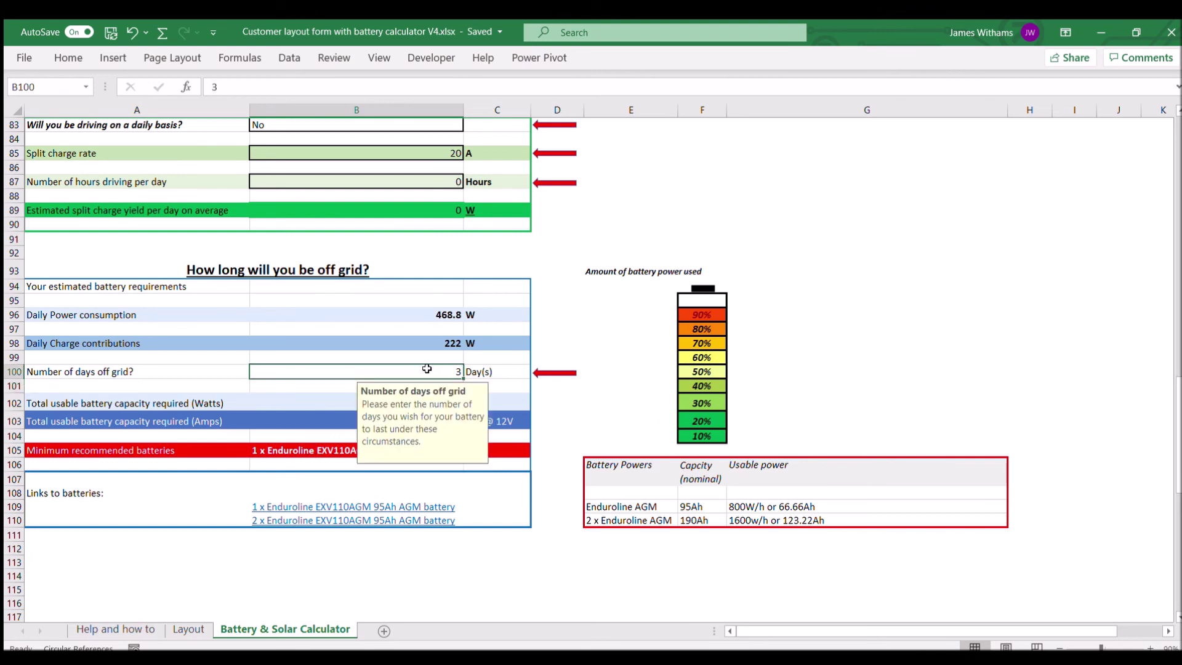
type("4")
key("Return")
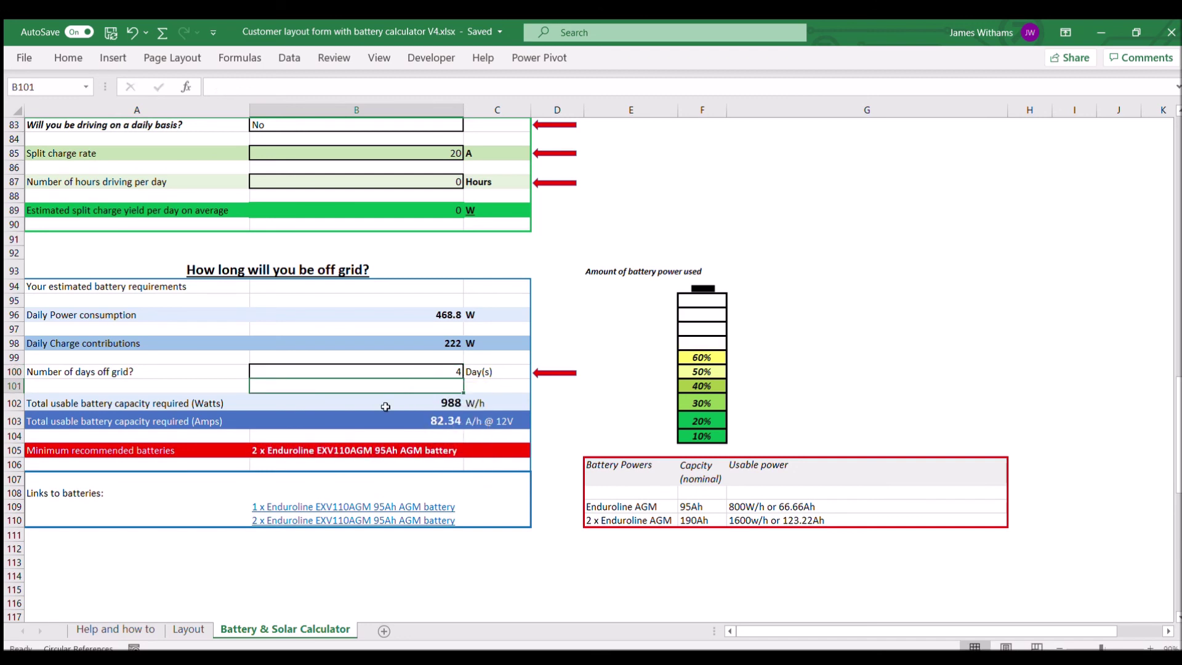